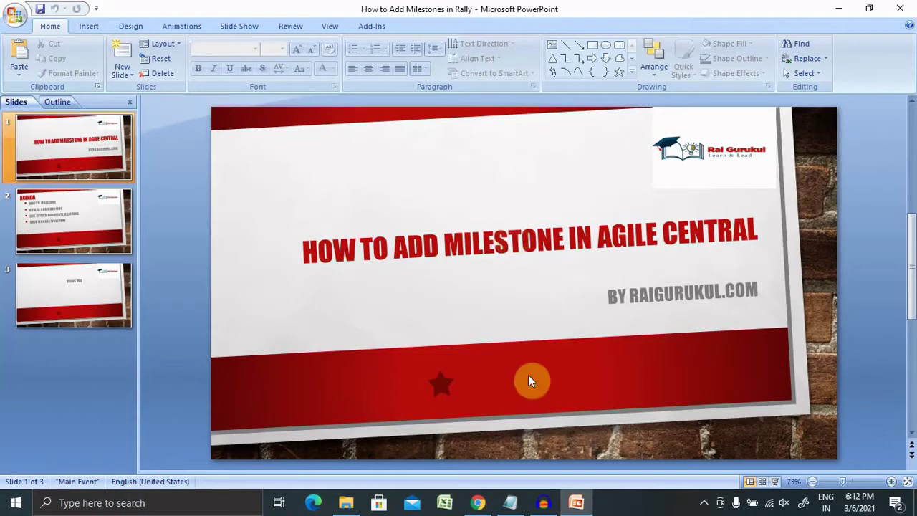
- Scroll down the Rally Timeboxes list showing the two 'This is iteration for march' iterations
scroll(528, 378, "down", 1)
left_click(478, 502)
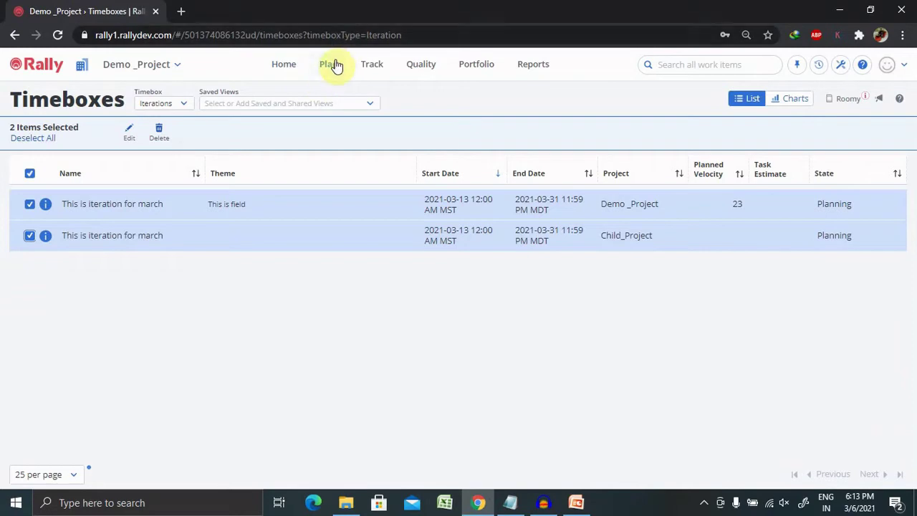
- Reopen Plan > Timeboxes and switch the timebox type to Milestones
left_click(333, 64)
left_click(369, 157)
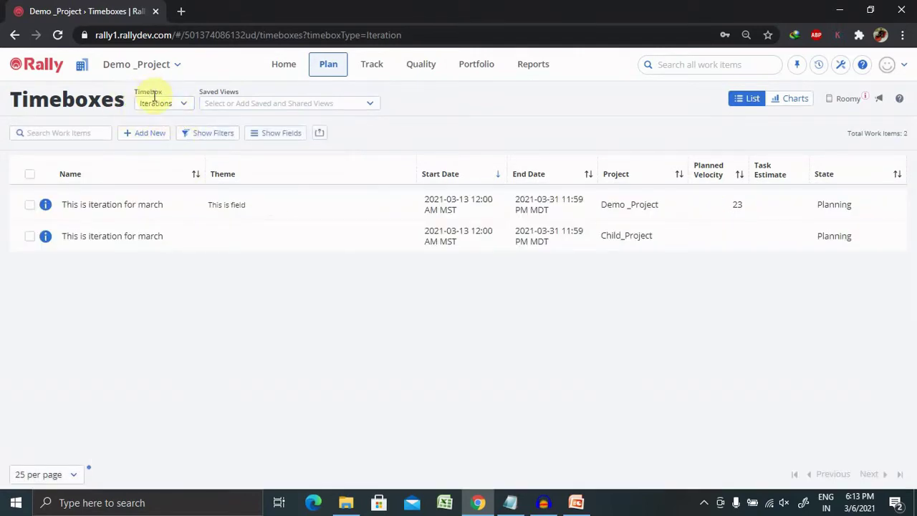
left_click(182, 109)
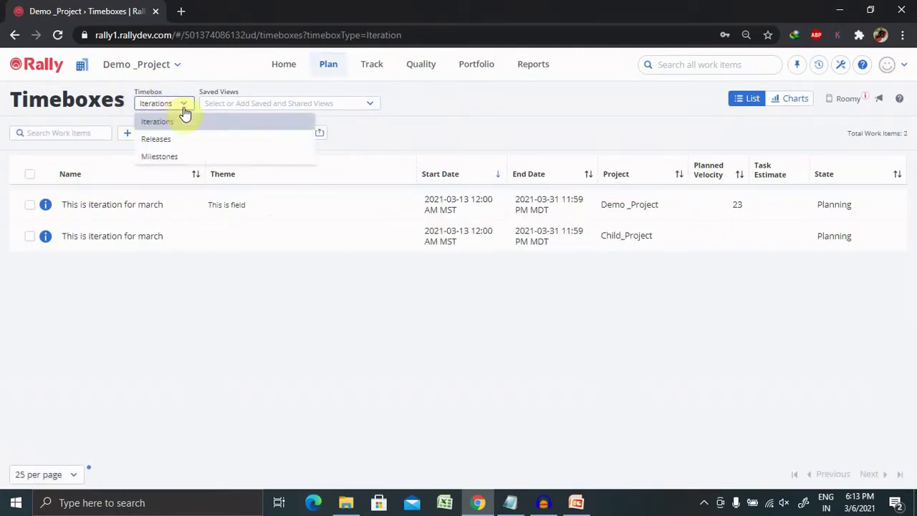
left_click(169, 158)
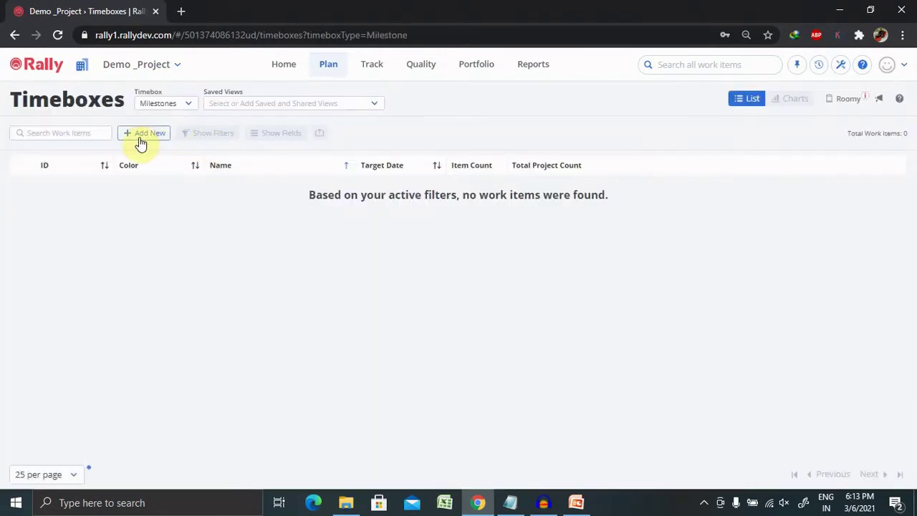
- Start a new milestone and open its full creation form
left_click(147, 135)
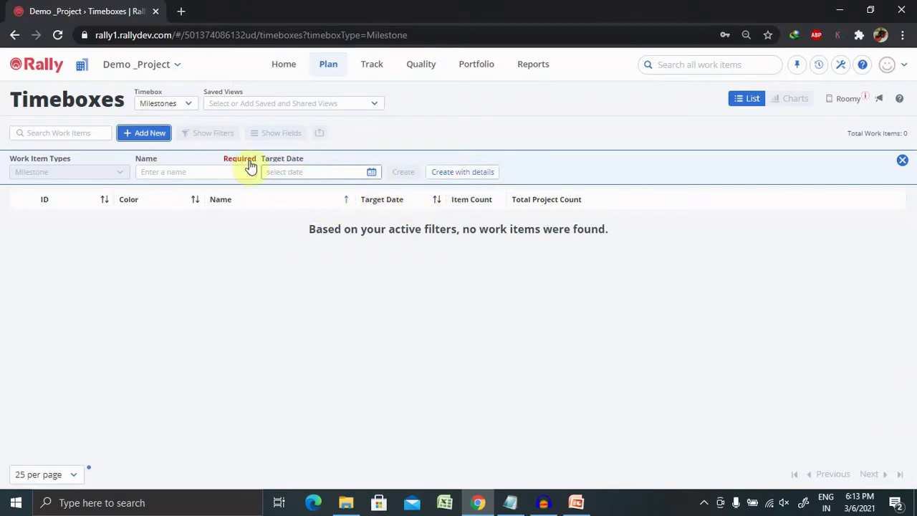
left_click(174, 172)
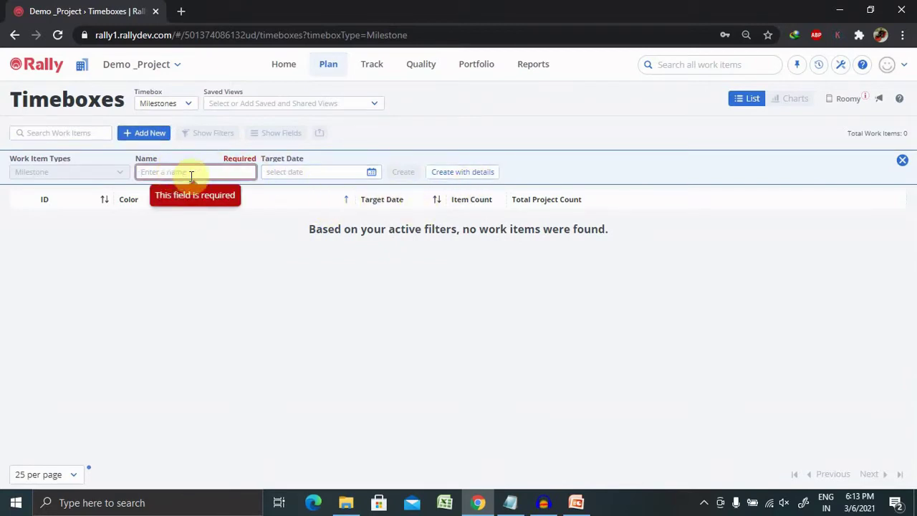
left_click(457, 179)
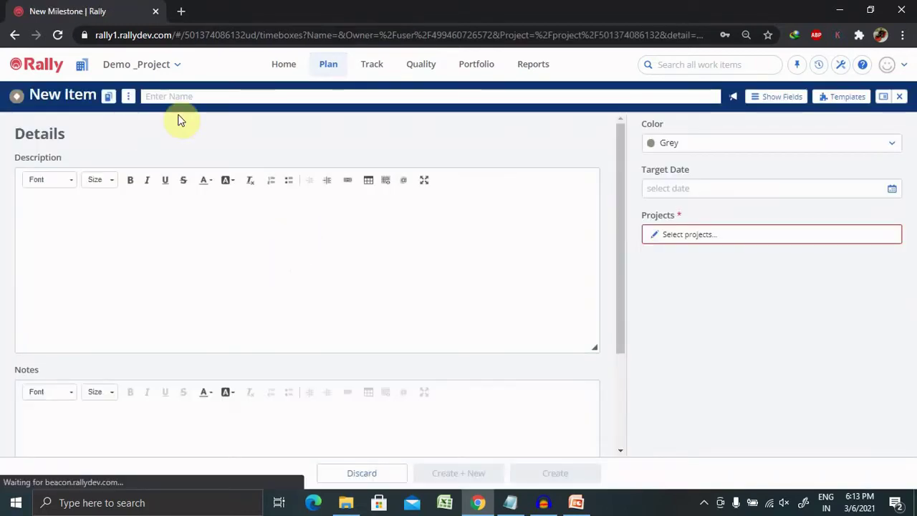
- Enter 'Building recording functionality' as the new milestone's name
left_click(251, 97)
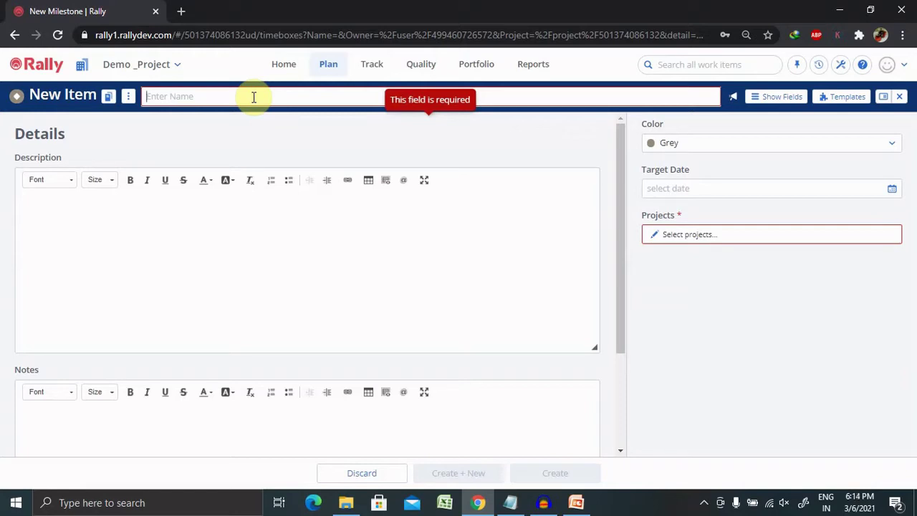
type("Th")
key("BackSpace")
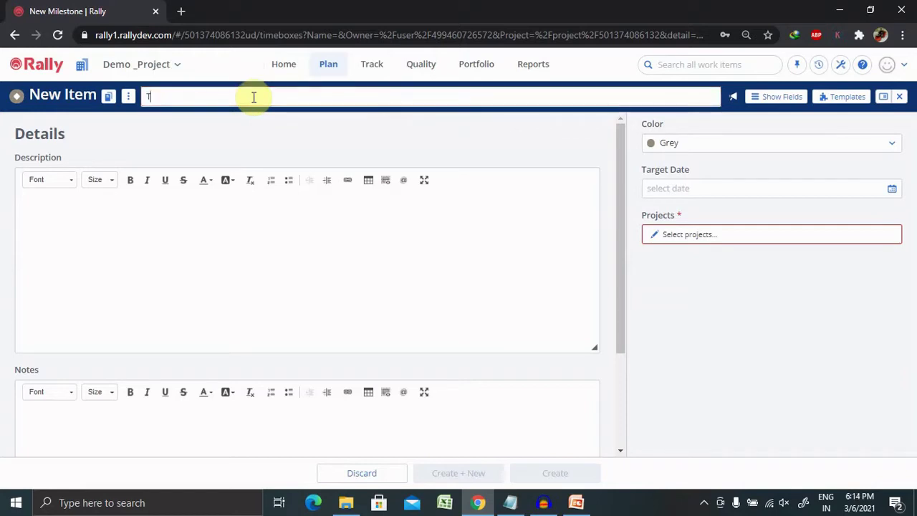
key("BackSpace")
type("B")
key("BackSpace")
type("B")
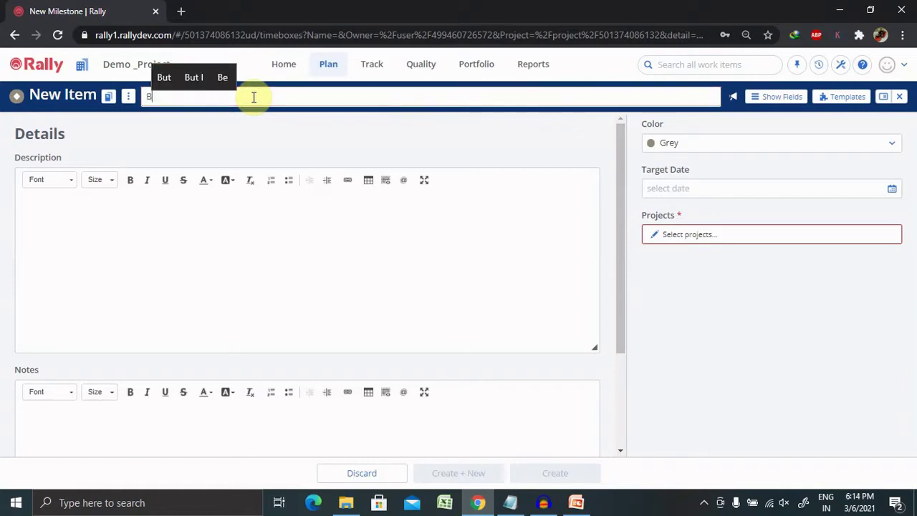
type("uilding")
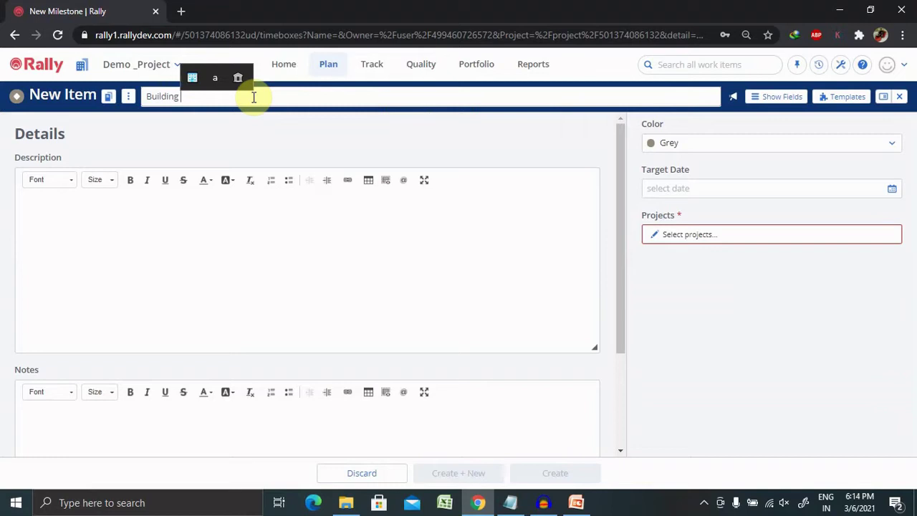
type(" rec")
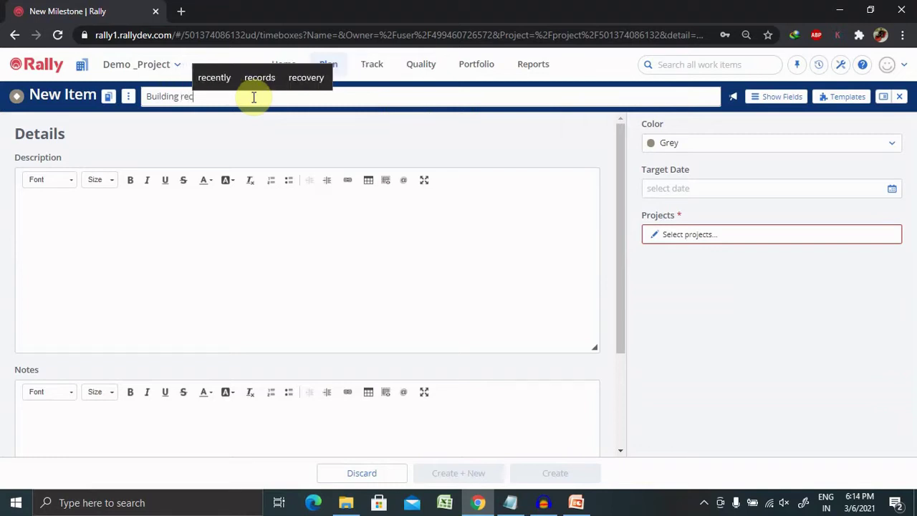
type("ording ")
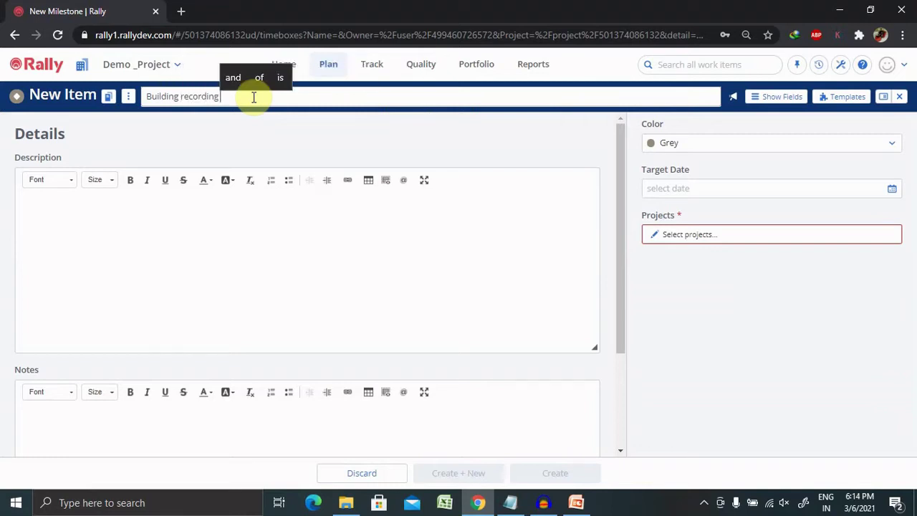
type("functi")
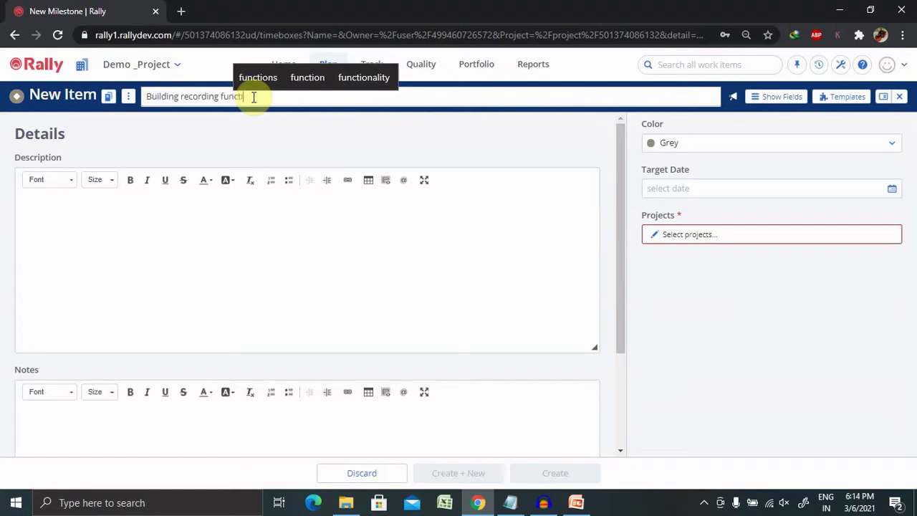
type("onal")
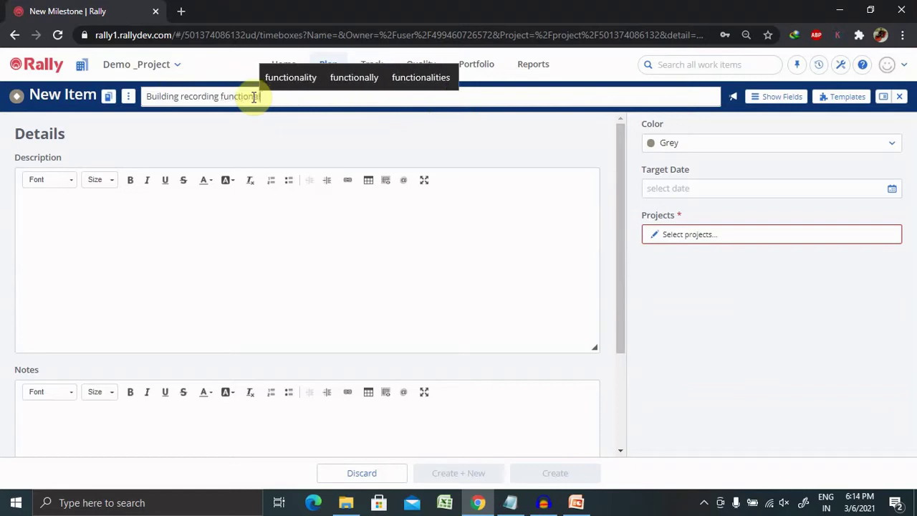
type("ity")
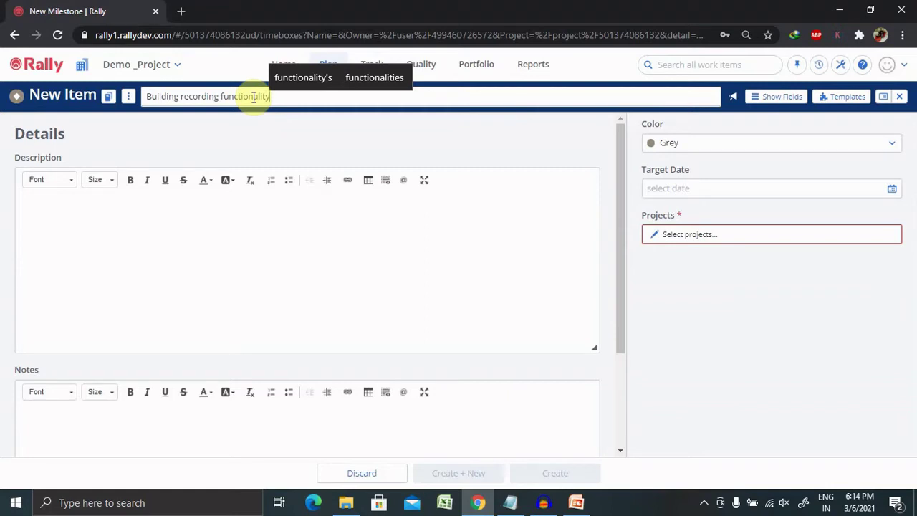
- Move the name text into the Description, leaving the Name field blank
left_click(137, 232)
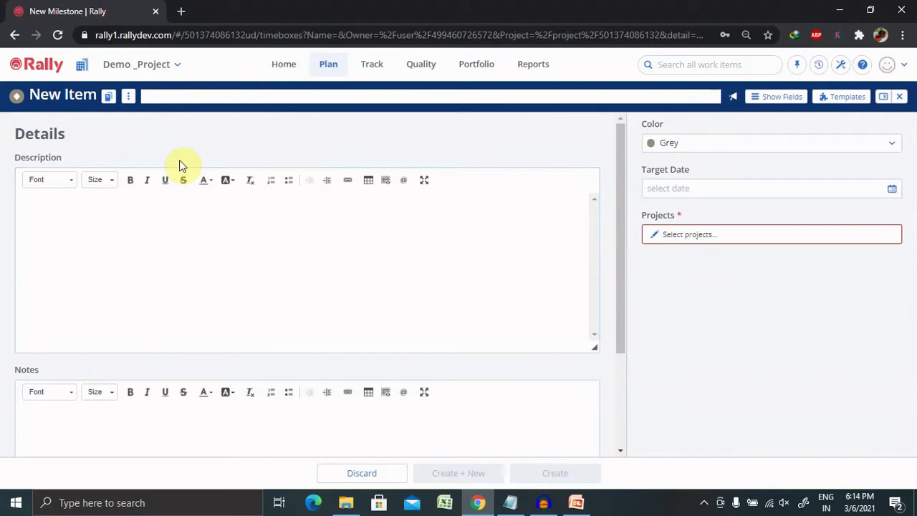
left_click(195, 96)
type("Building recording functionality")
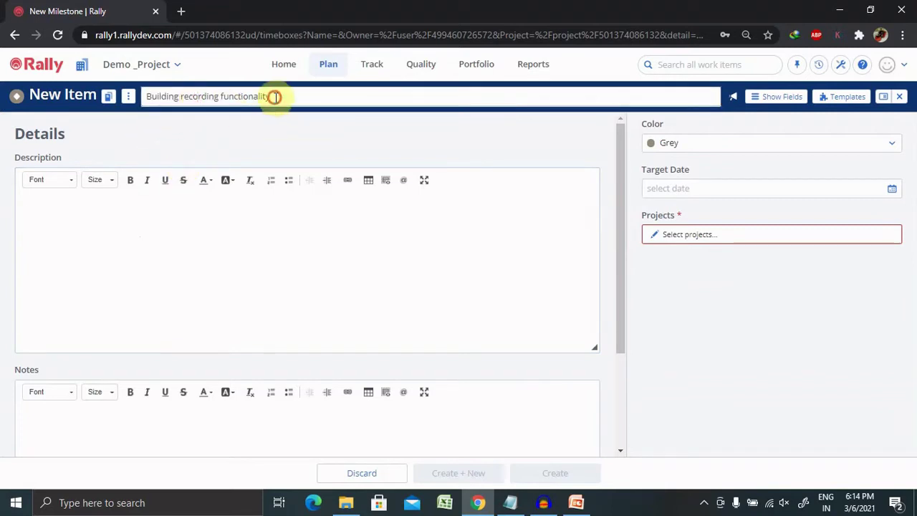
left_click_drag(274, 96, 111, 96)
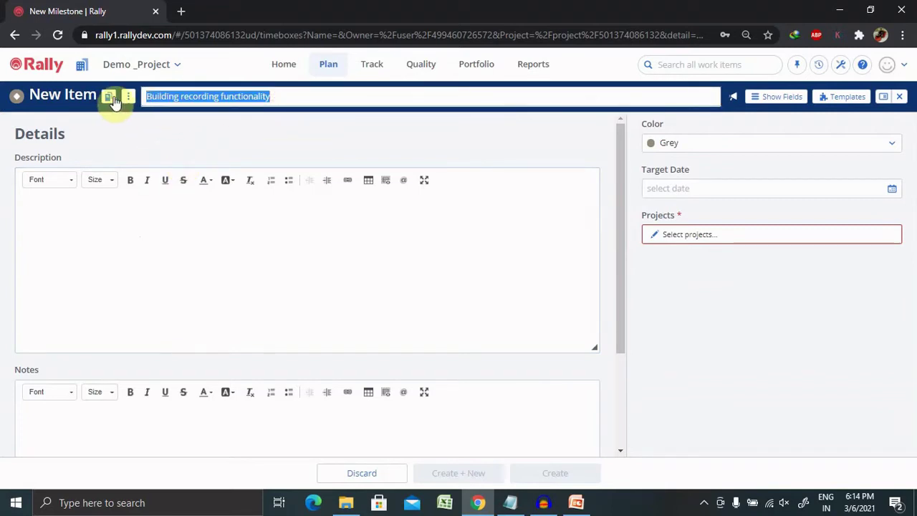
key("ctrl+x")
left_click(150, 268)
key("ctrl+v")
key("ctrl+v")
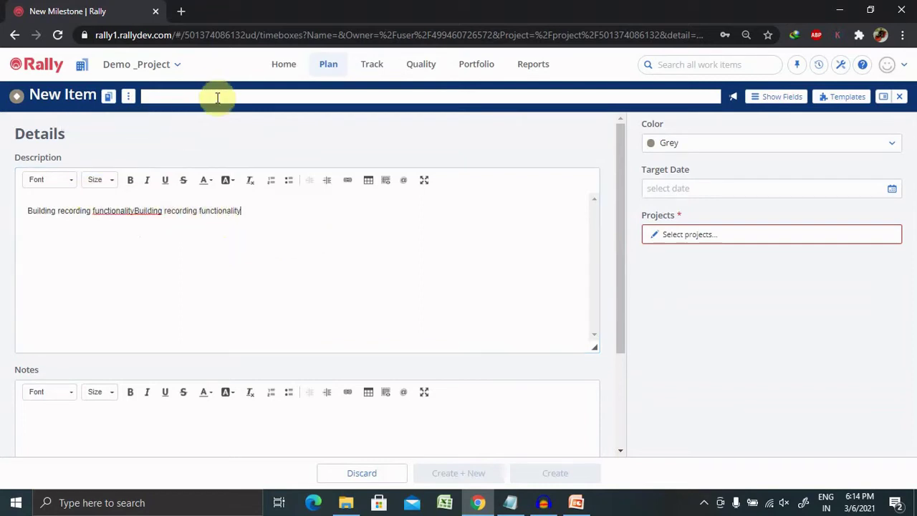
left_click(184, 425)
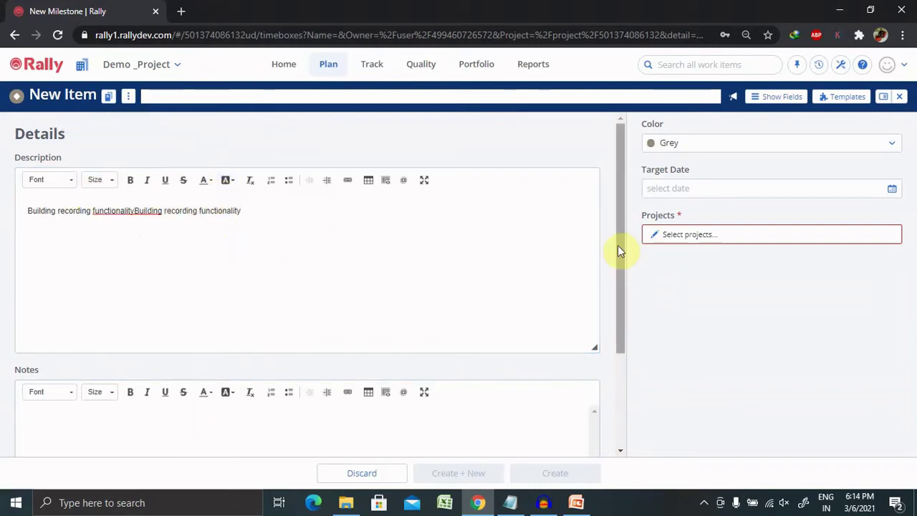
left_click_drag(620, 251, 625, 381)
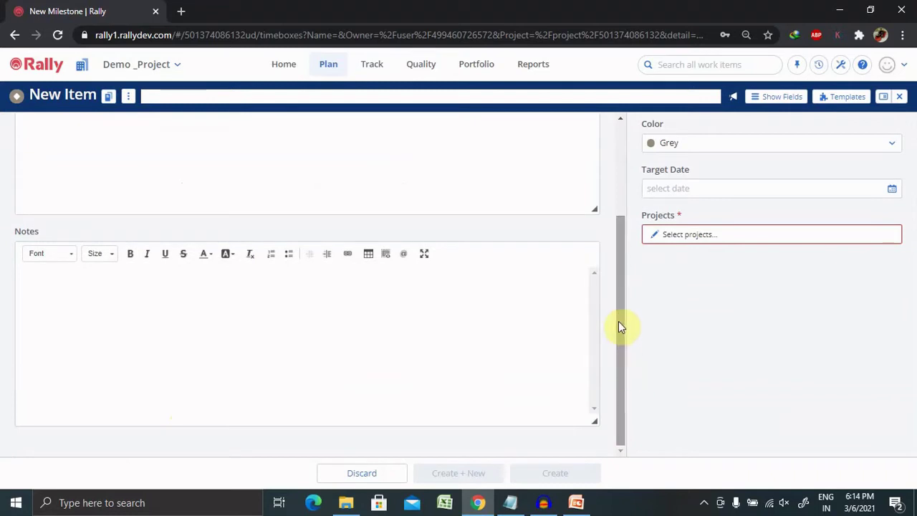
left_click_drag(620, 292, 628, 225)
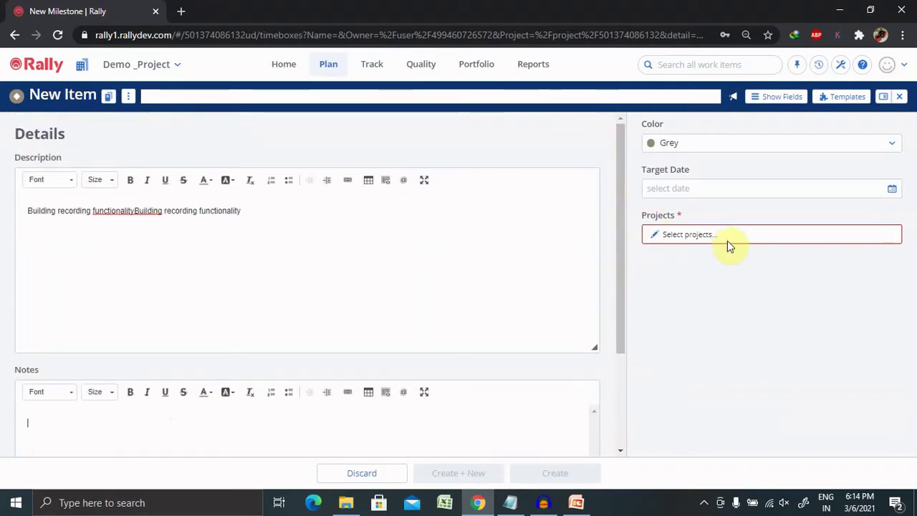
- Assign the new milestone to Demo_Project
left_click(651, 234)
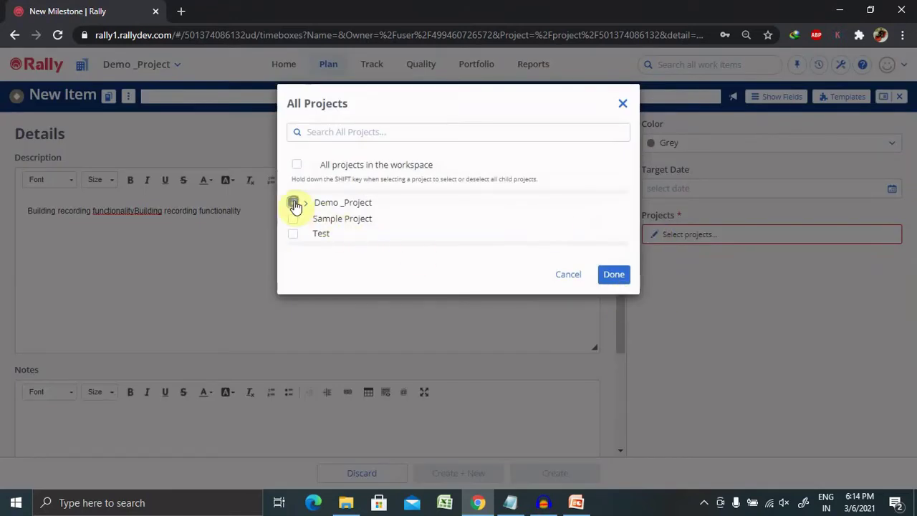
left_click(613, 275)
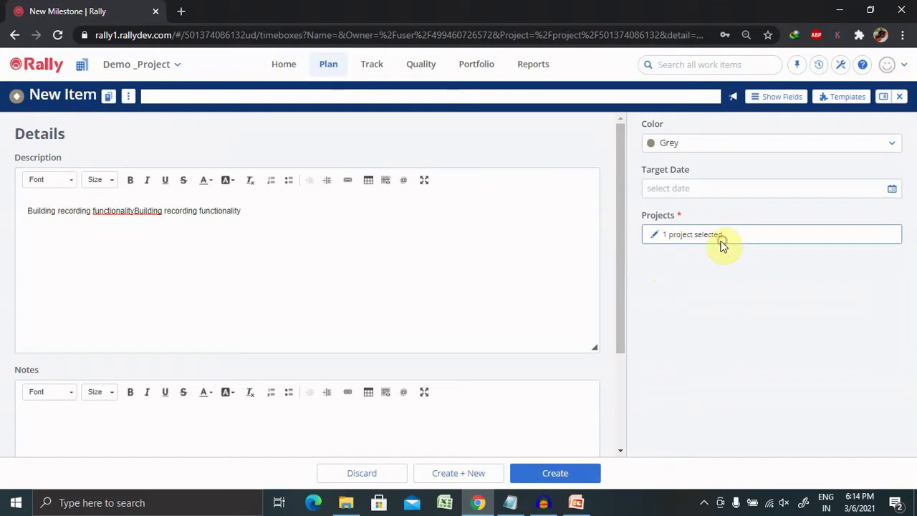
left_click(651, 236)
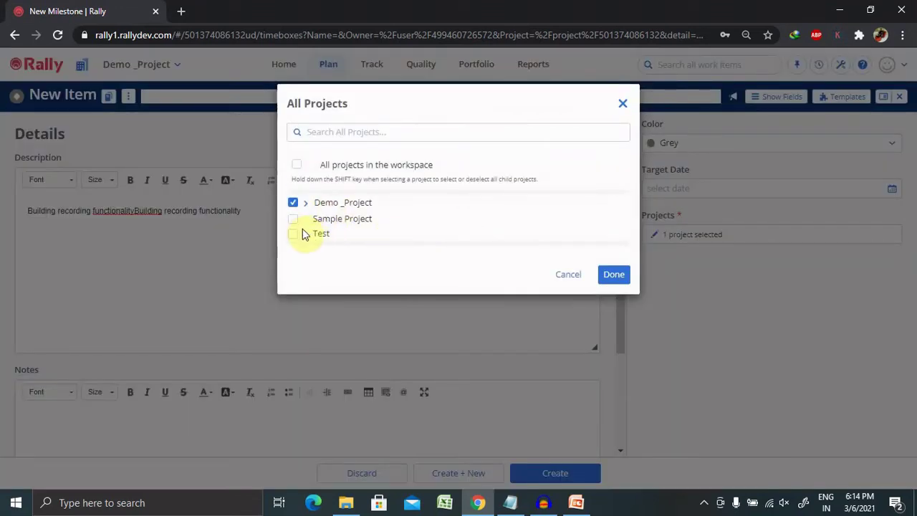
left_click(613, 274)
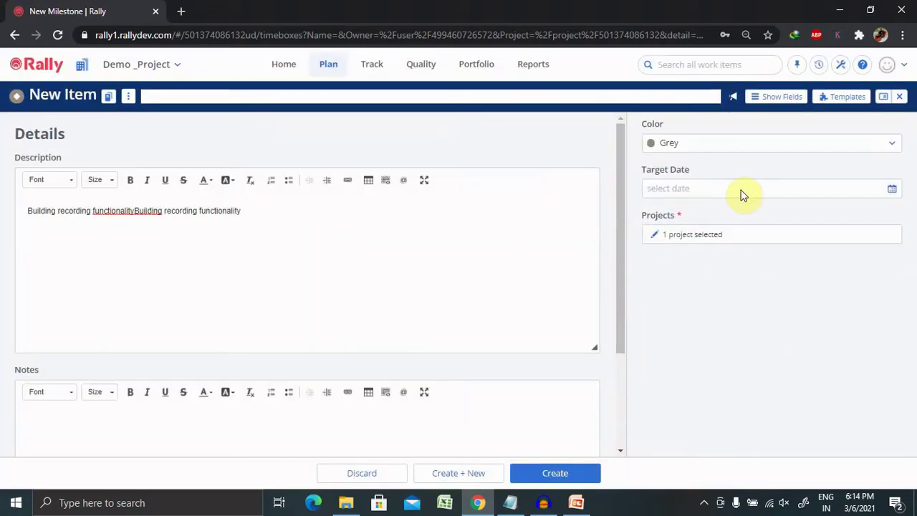
- Set the target date to 2021-03-31 and review the Show Fields list
left_click(891, 190)
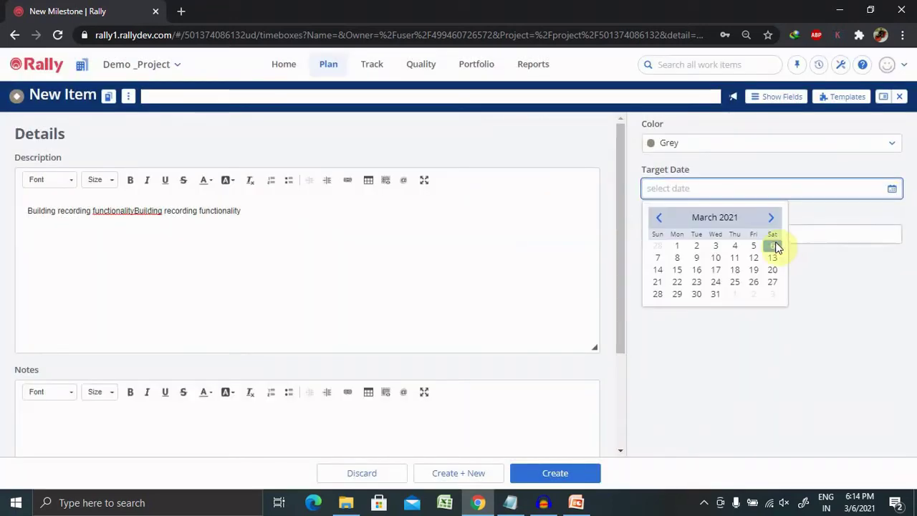
left_click(715, 294)
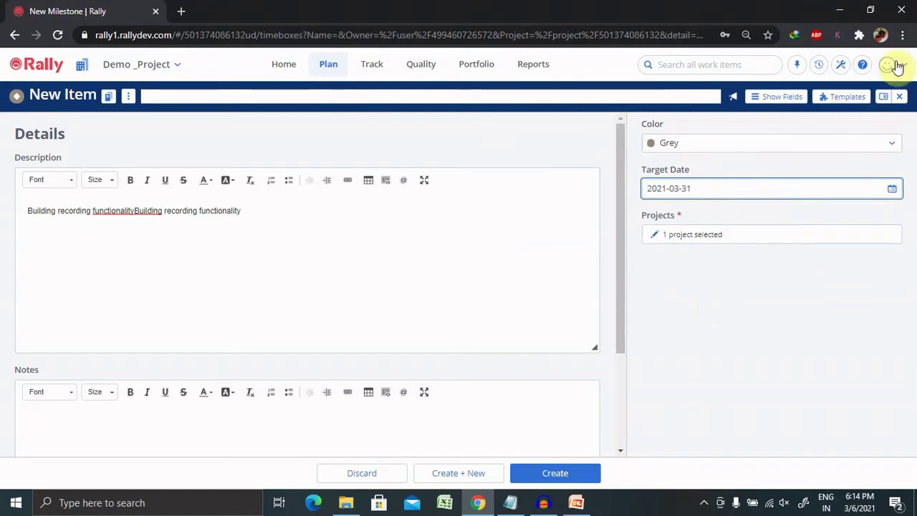
left_click(760, 100)
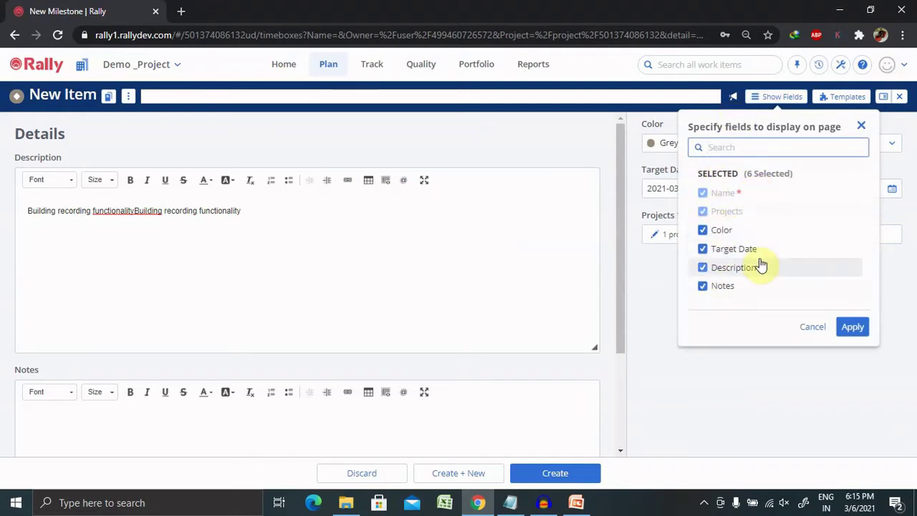
- Dismiss Show Fields, toggle the editor between side panel and full page, then close it unsaved
left_click(814, 328)
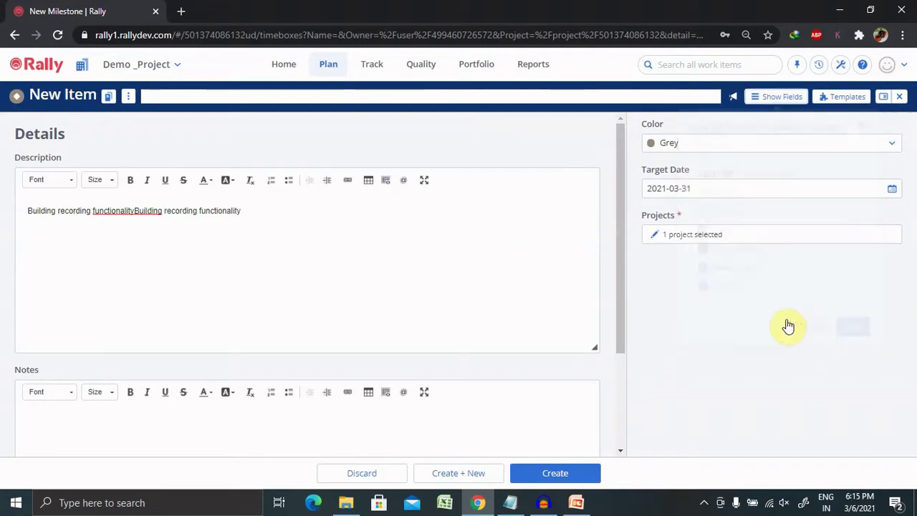
left_click(884, 97)
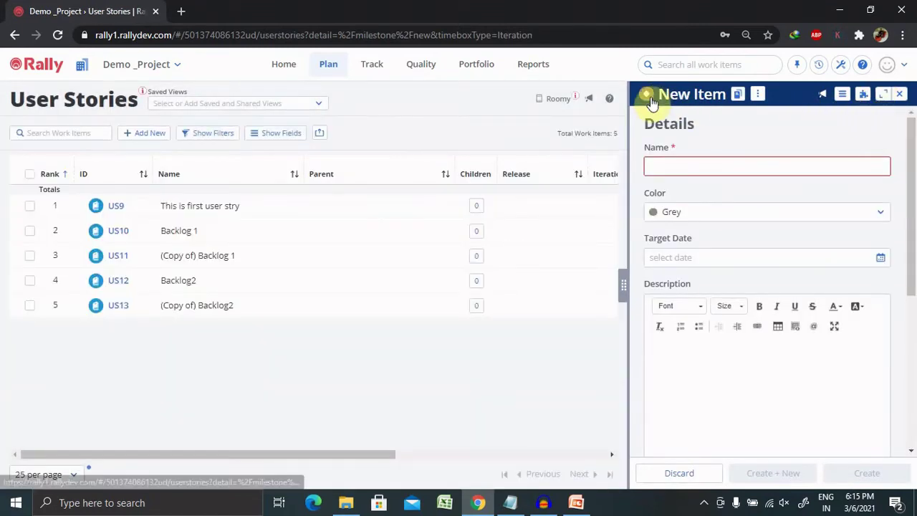
left_click(737, 96)
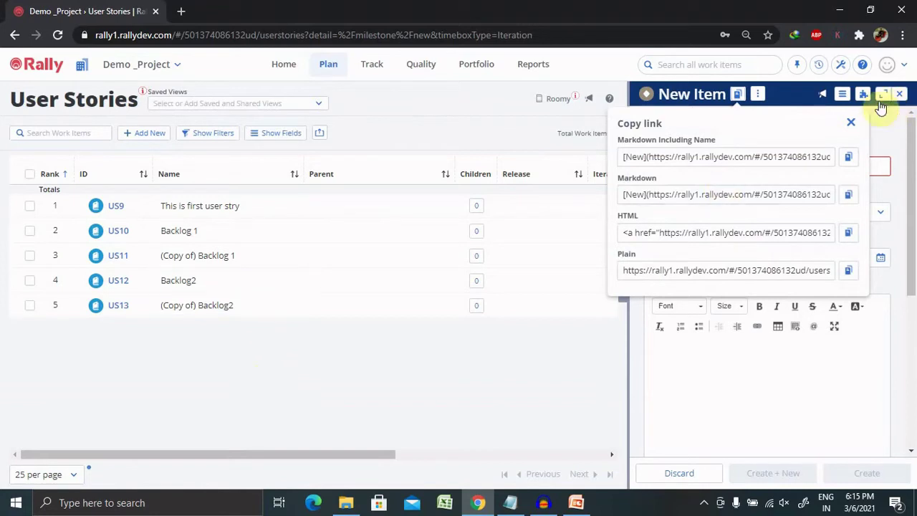
left_click(843, 97)
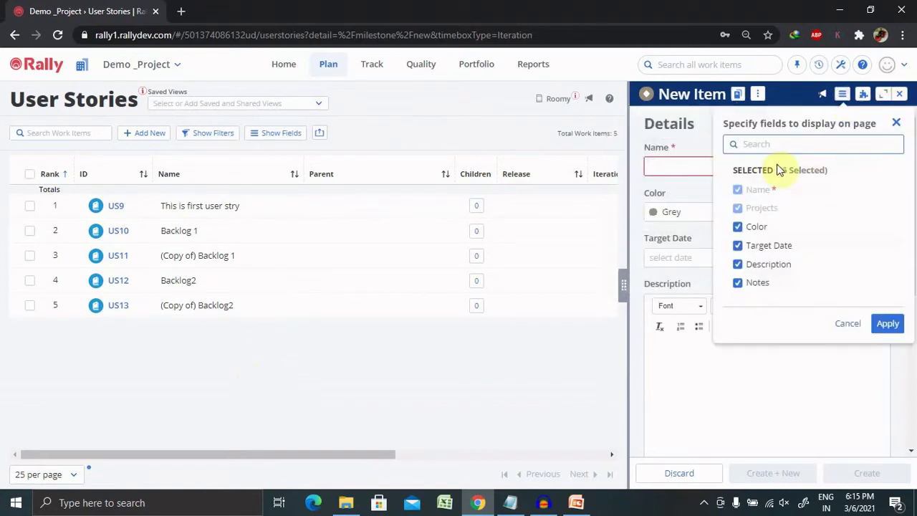
left_click(669, 389)
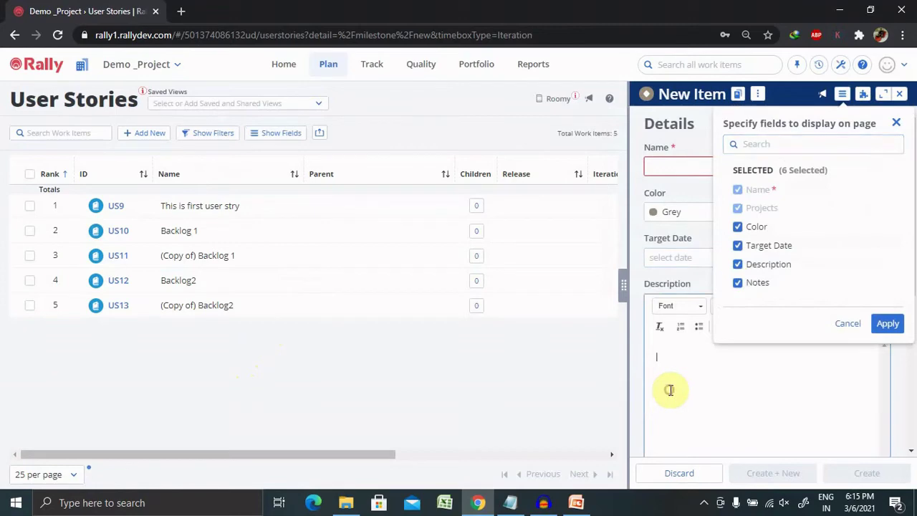
left_click(883, 96)
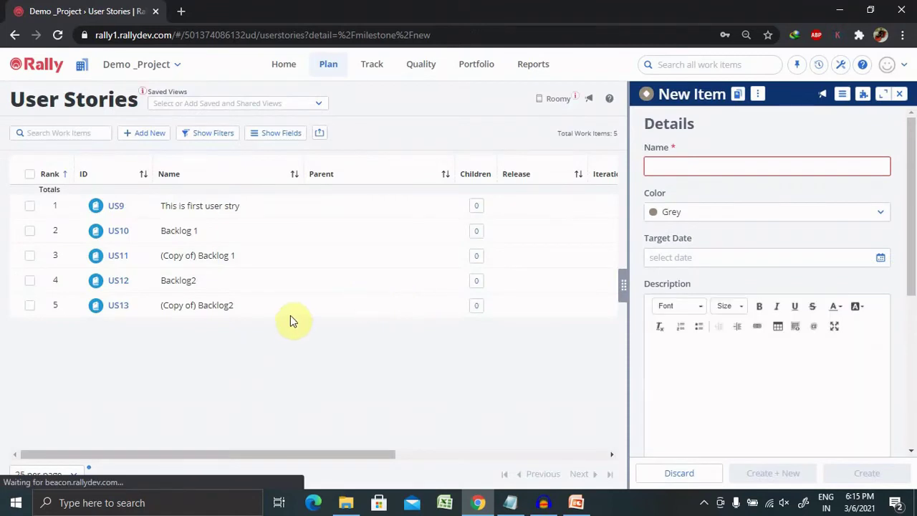
left_click(901, 96)
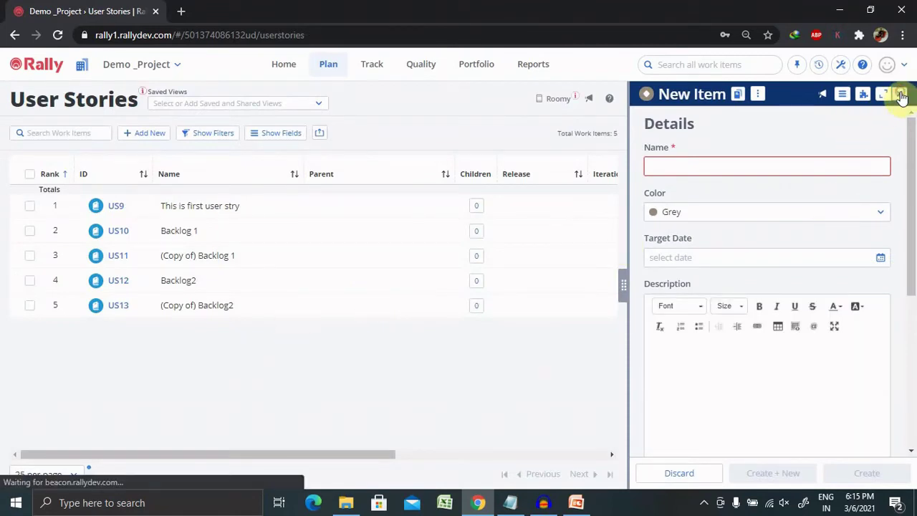
- Open a detailed new milestone form, browse its fields, templates and actions, then close it
left_click(328, 66)
left_click(363, 153)
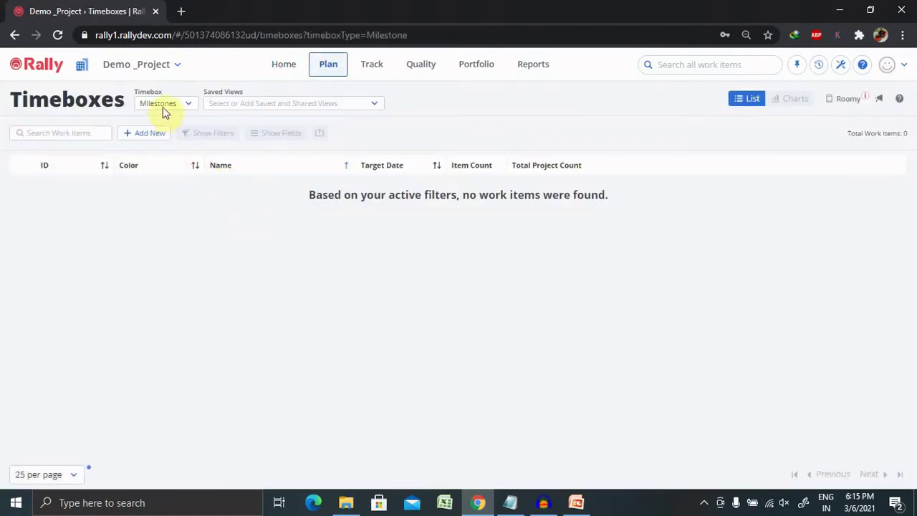
left_click(157, 134)
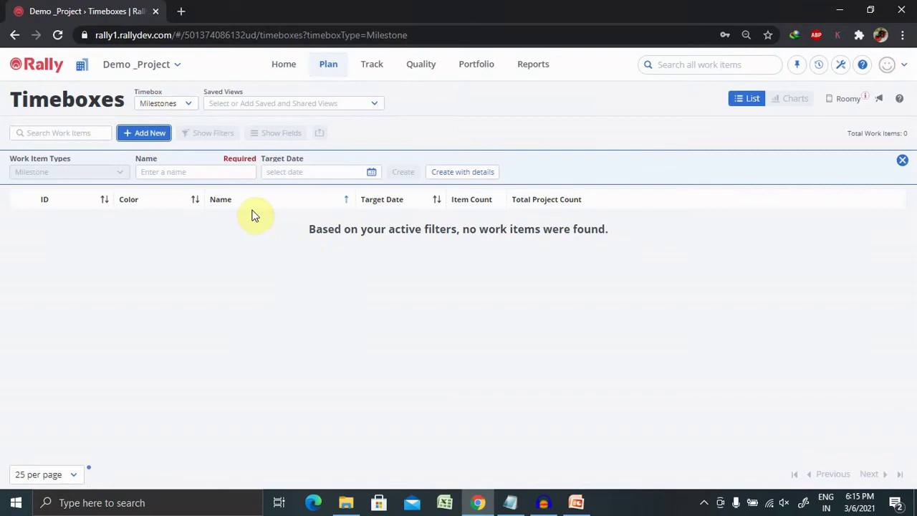
left_click(462, 172)
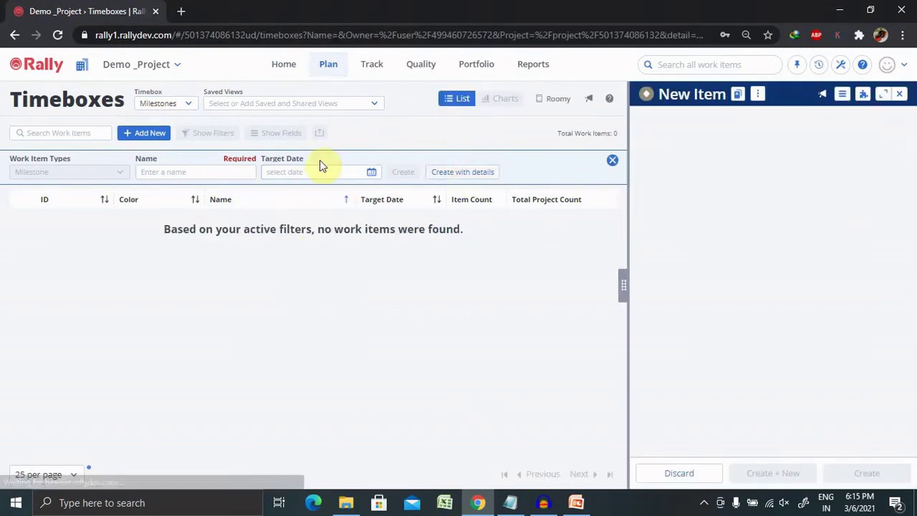
left_click(841, 95)
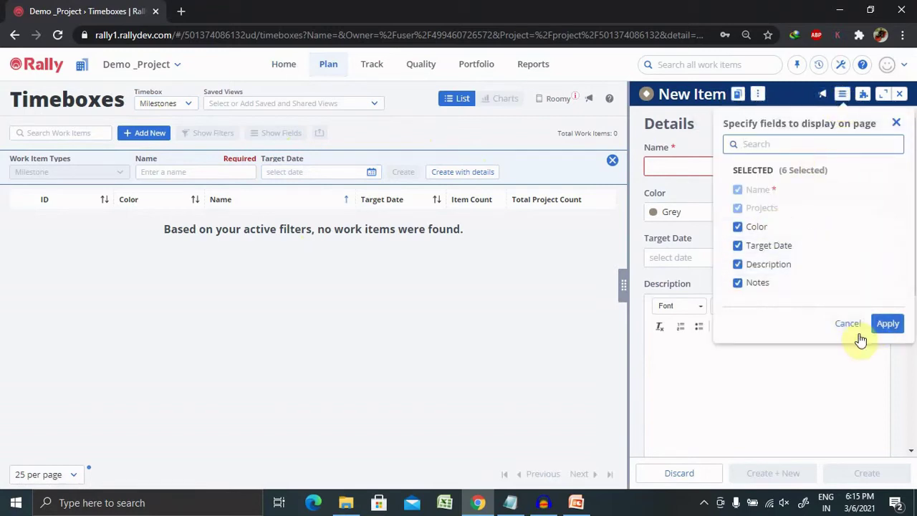
left_click(886, 323)
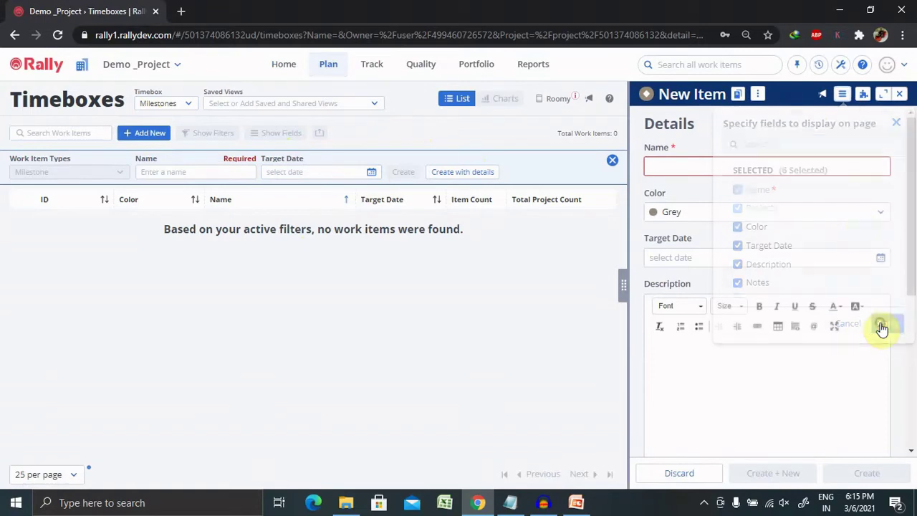
left_click(863, 95)
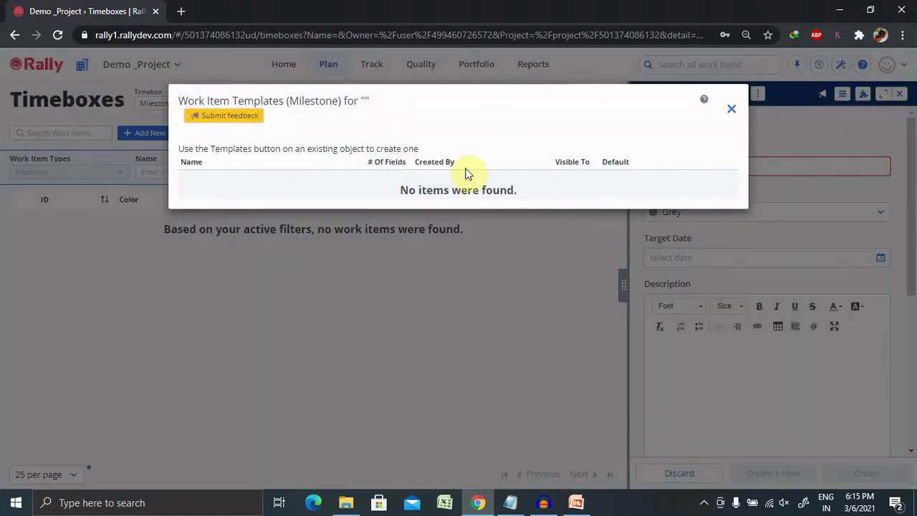
left_click(731, 109)
left_click(758, 93)
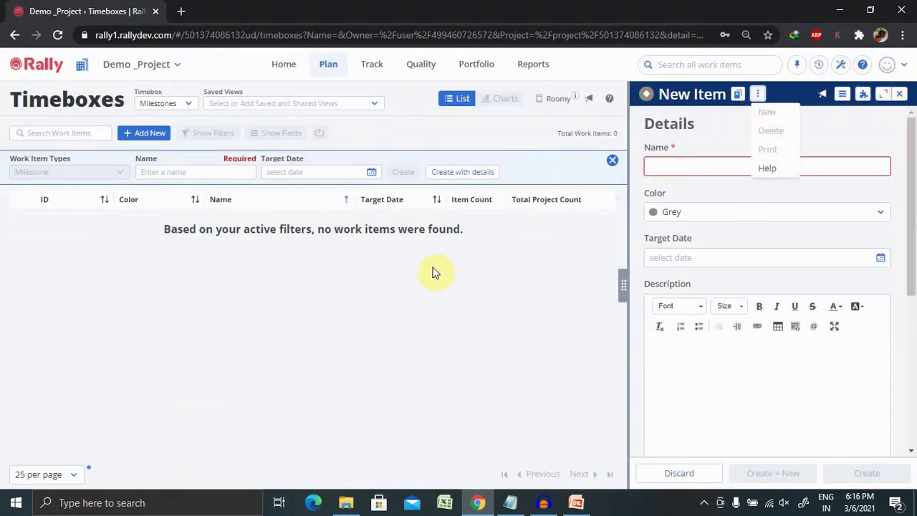
left_click(799, 133)
left_click(900, 94)
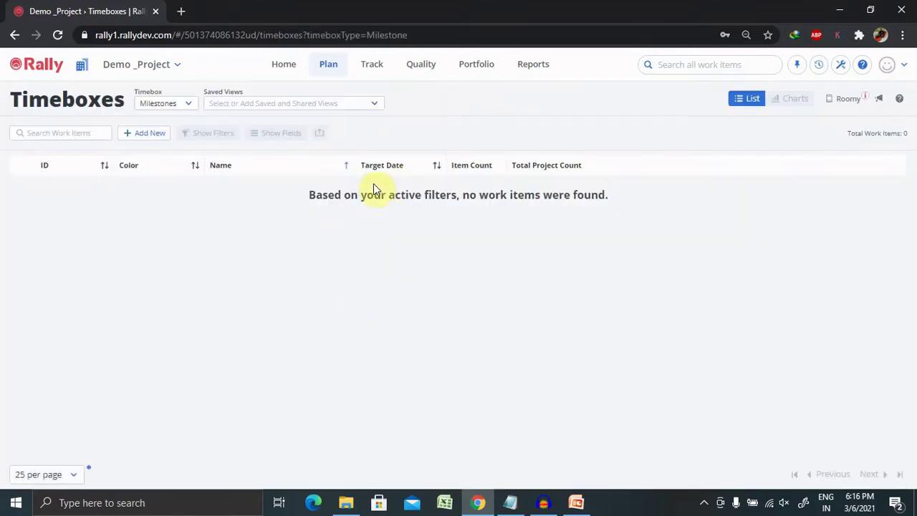
- Start a detailed milestone named 'Building recording functionality' with target date 2021-03-31
left_click(154, 134)
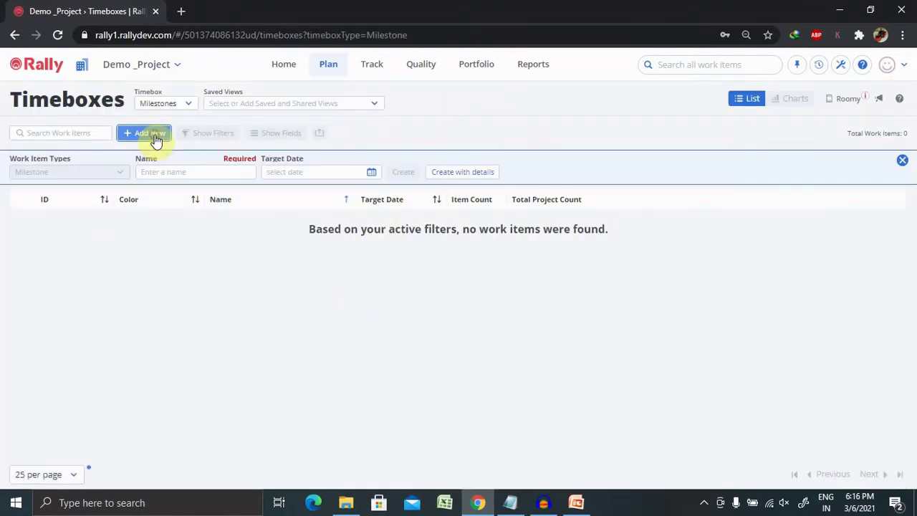
left_click(474, 177)
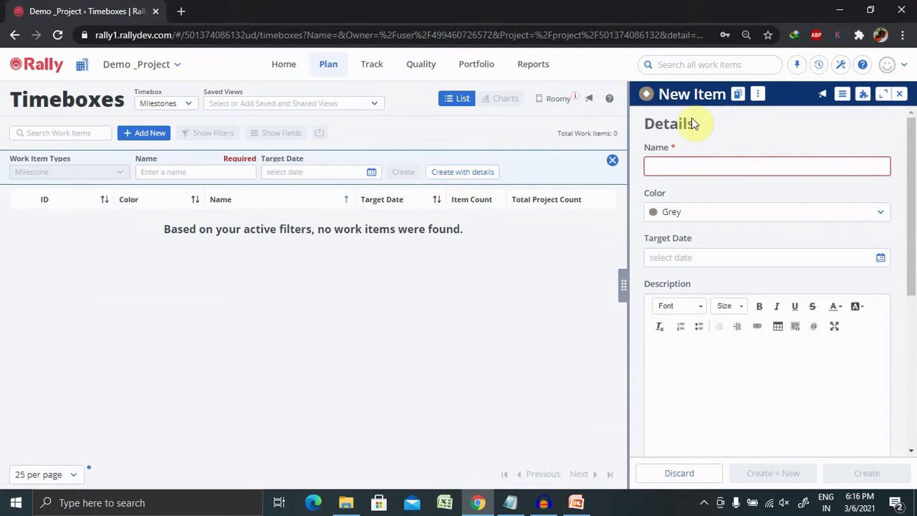
left_click(686, 173)
type("Building recording functionality")
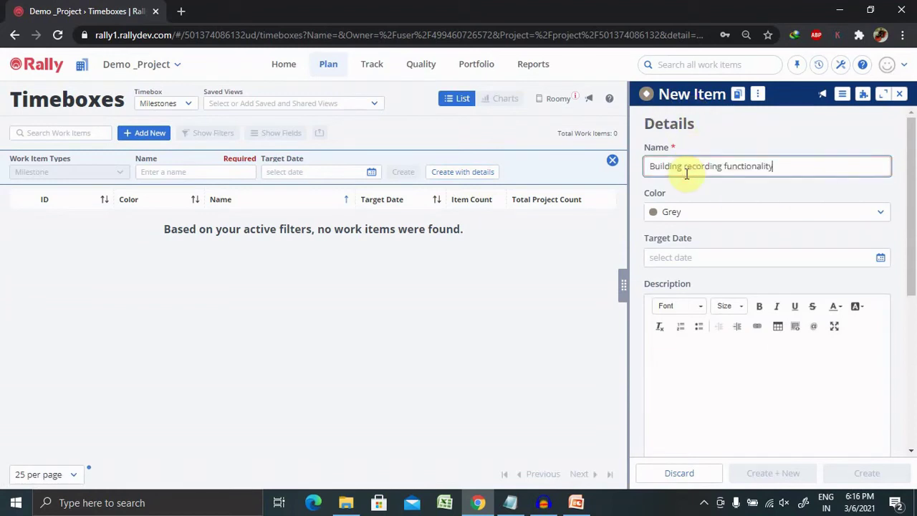
left_click(754, 258)
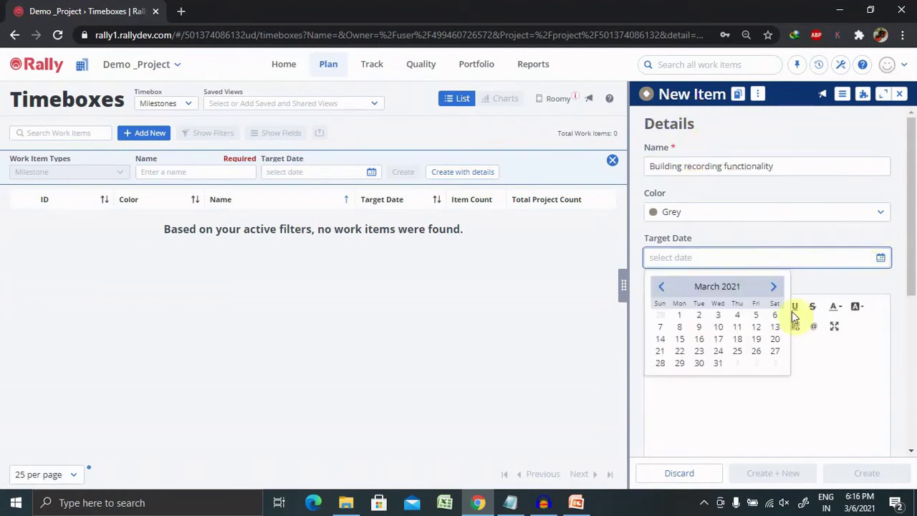
left_click(718, 363)
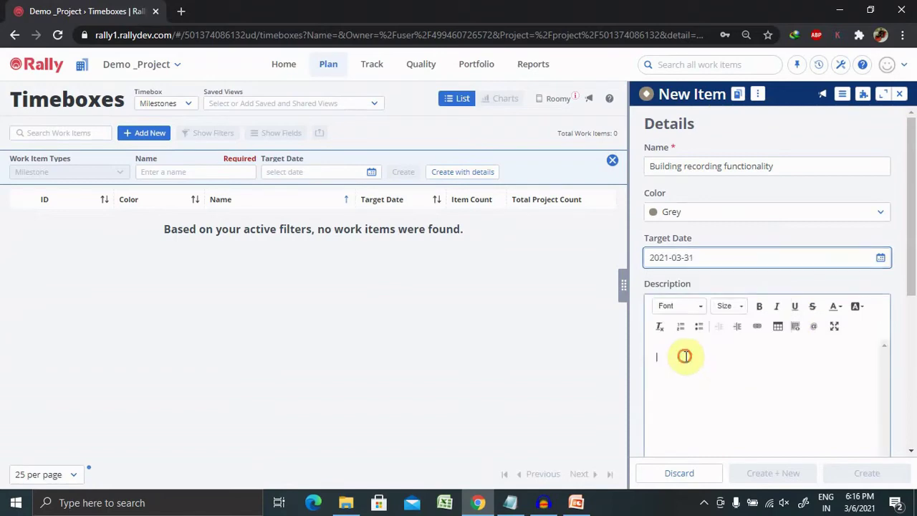
- Add description 'Building recording functionality', assign Demo _Project, and create milestone MI1
type("Building recording functionality")
left_click_drag(910, 250, 910, 390)
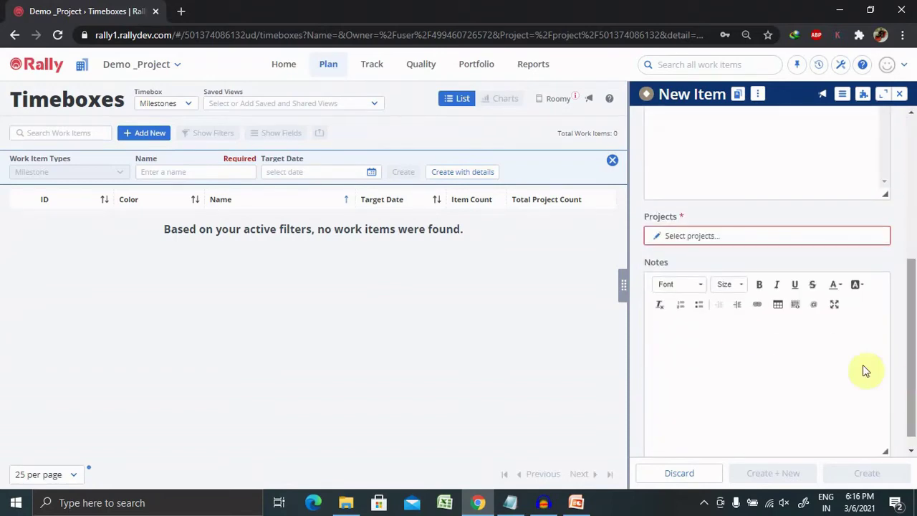
left_click(741, 334)
type("Building recording functionality")
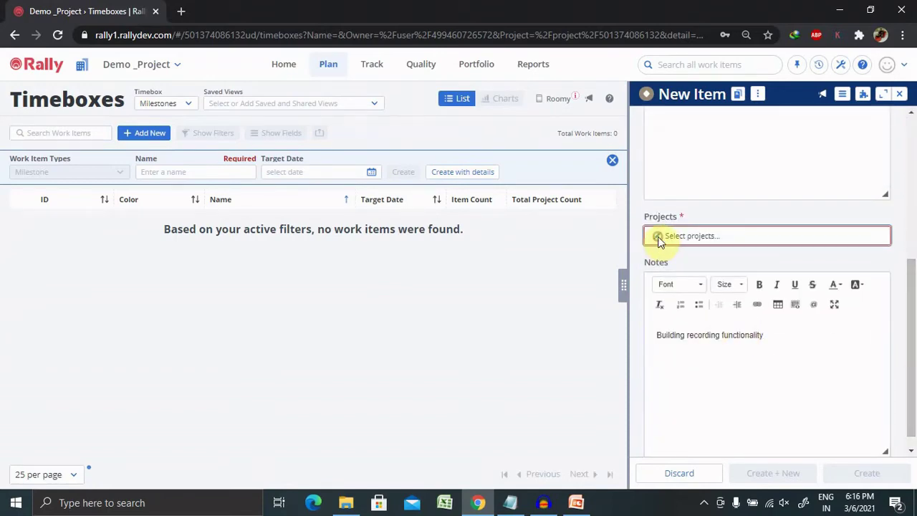
left_click(658, 236)
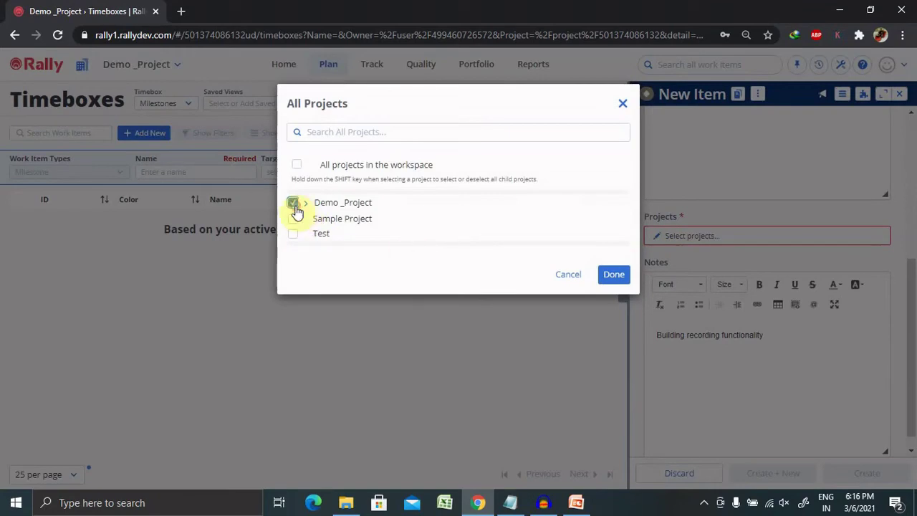
left_click(605, 276)
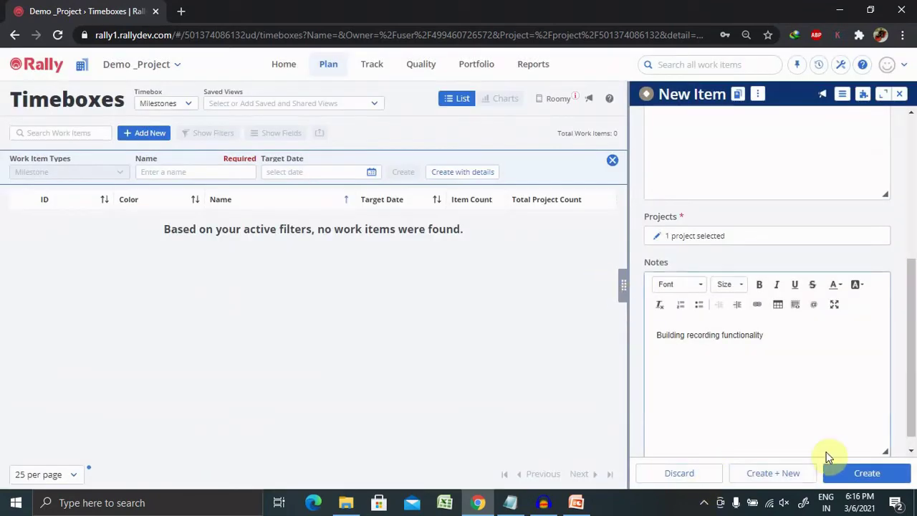
left_click(860, 479)
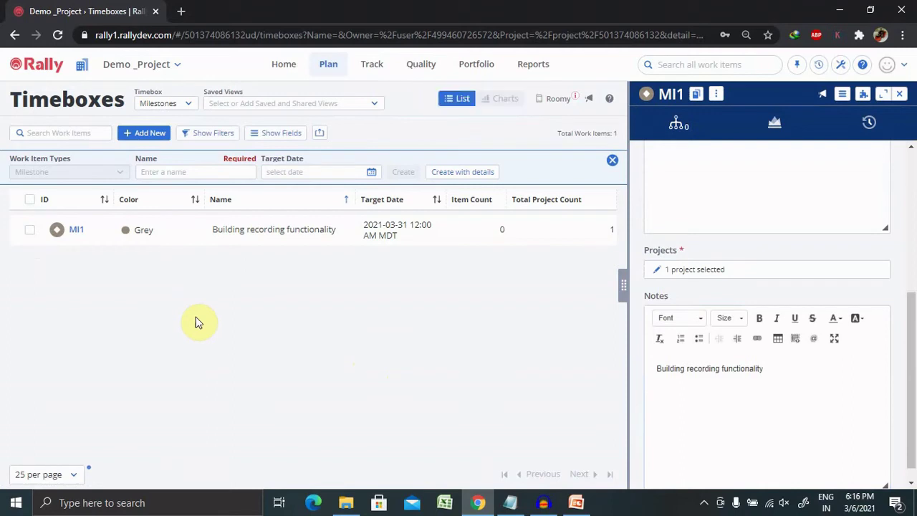
left_click(901, 96)
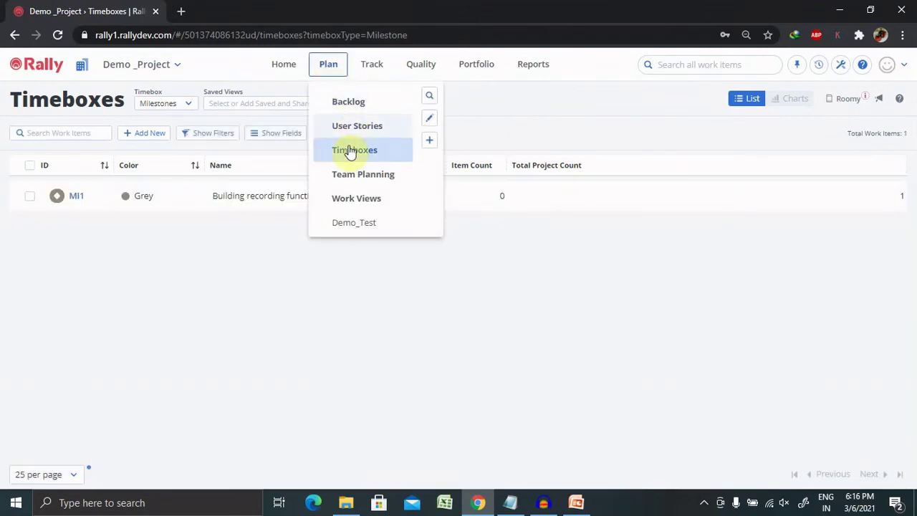
left_click(349, 152)
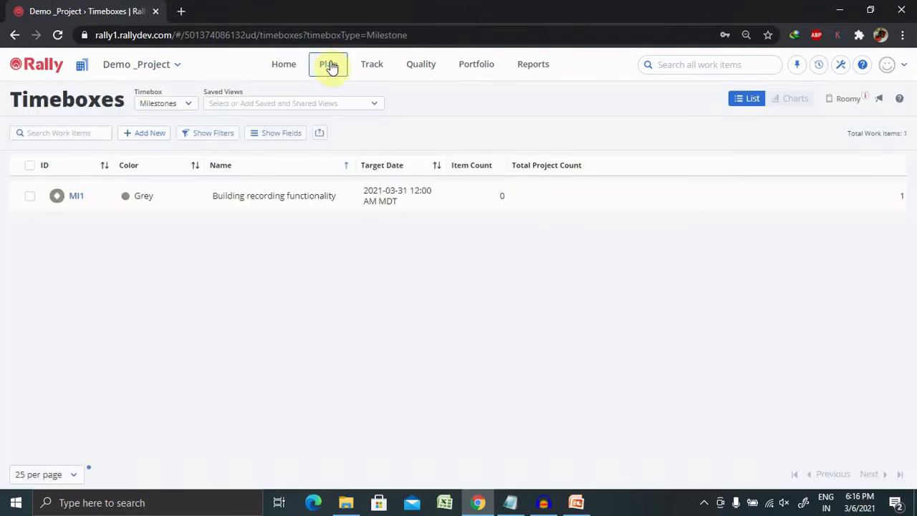
mouse_move(215, 195)
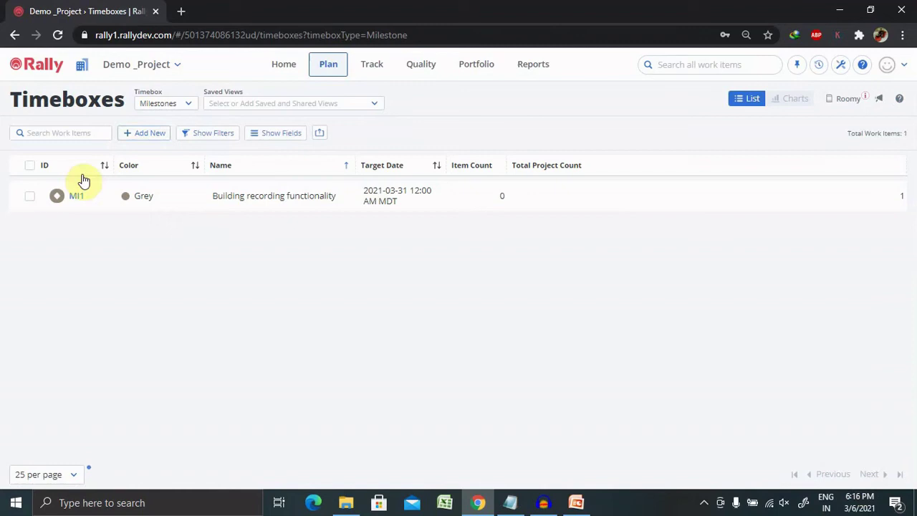
left_click(30, 197)
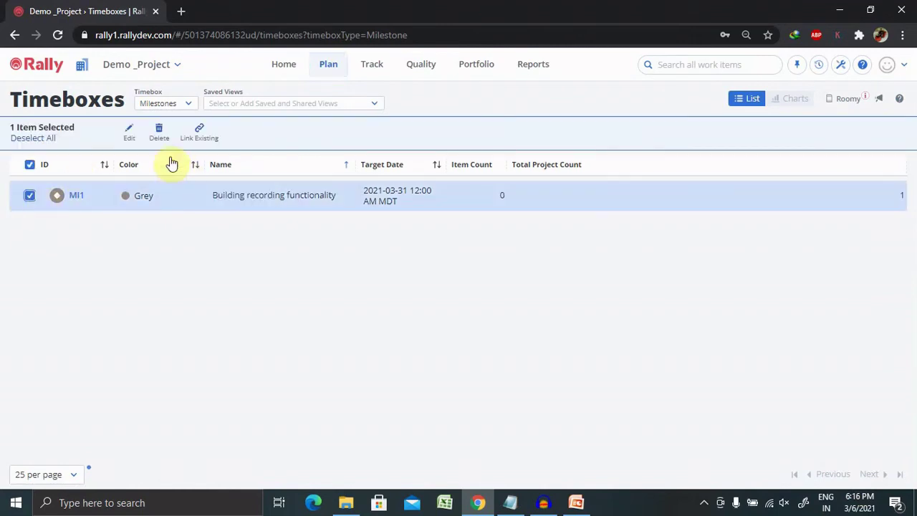
left_click(130, 136)
left_click(434, 170)
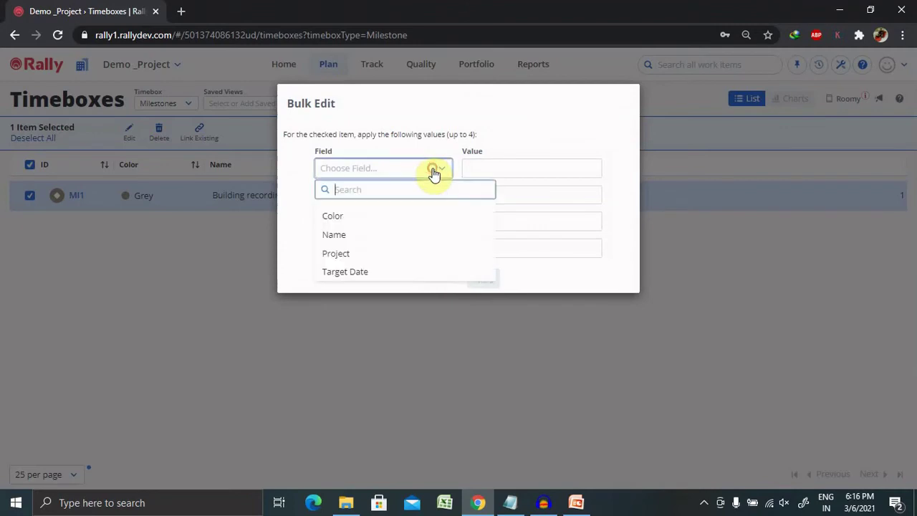
left_click(356, 242)
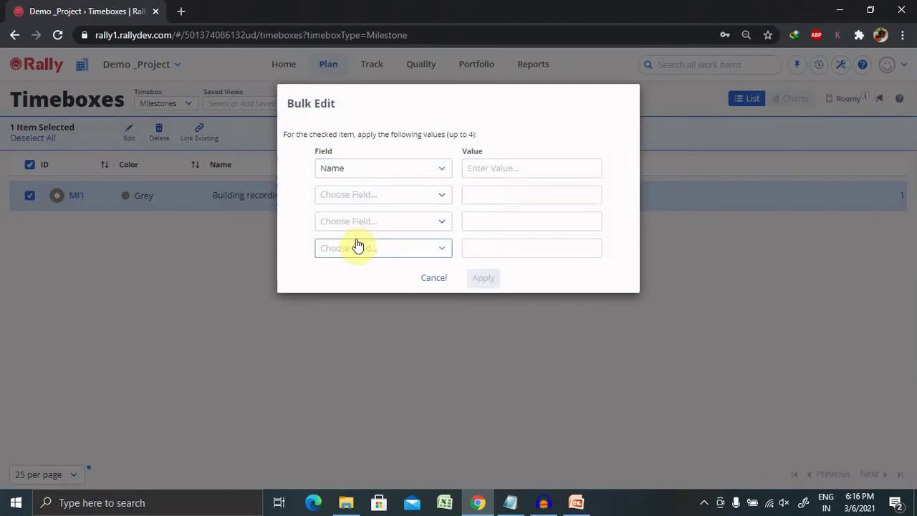
left_click(510, 169)
left_click(431, 279)
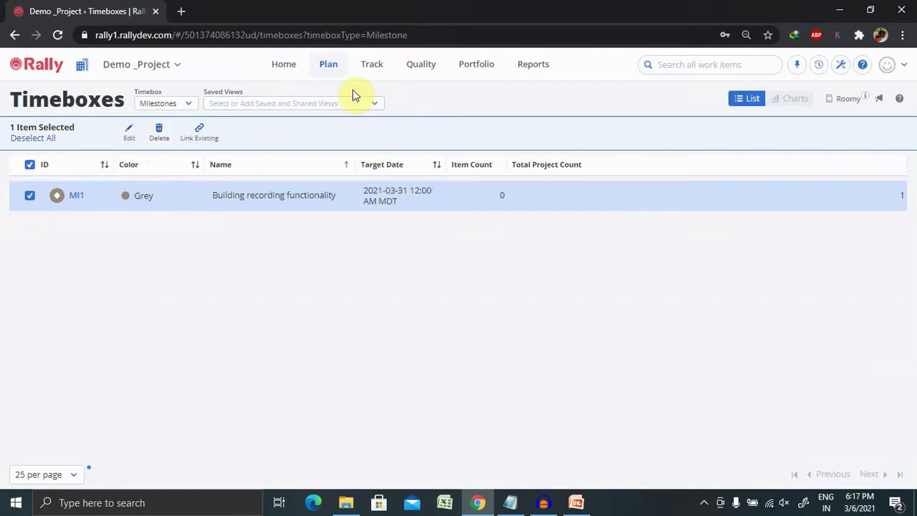
- Add a milestone named 'Building recording functionality 2' with target date 2021-03-31
left_click(330, 70)
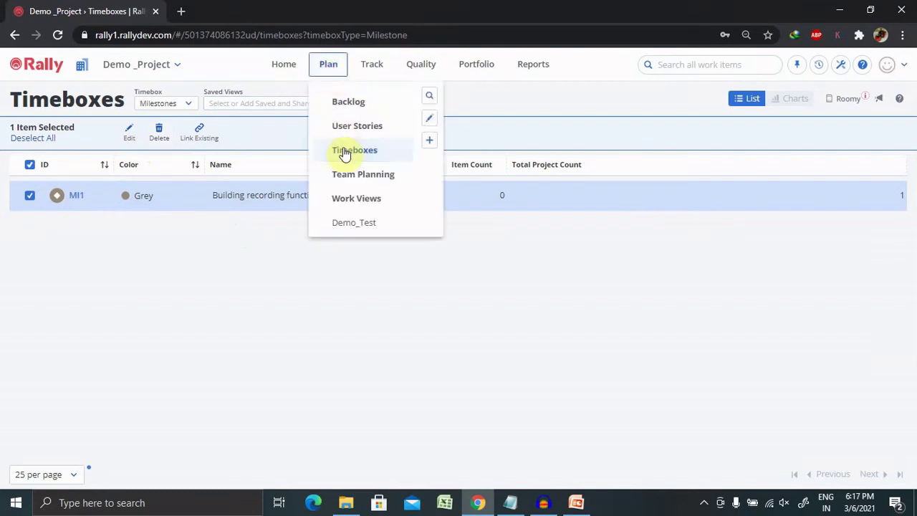
left_click(360, 151)
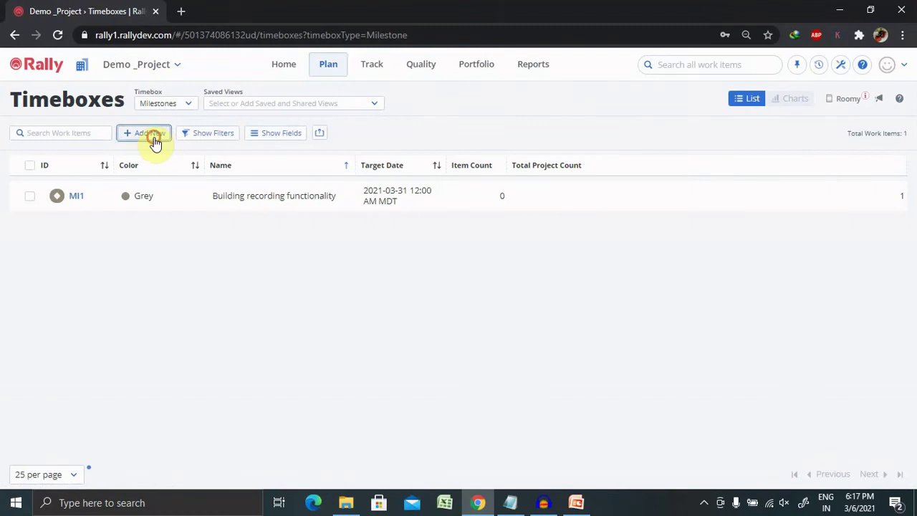
left_click(149, 132)
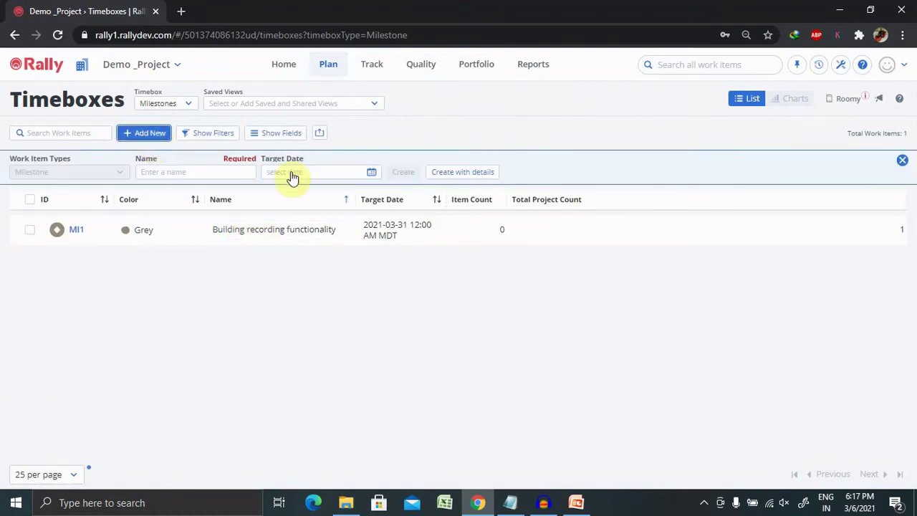
left_click(206, 172)
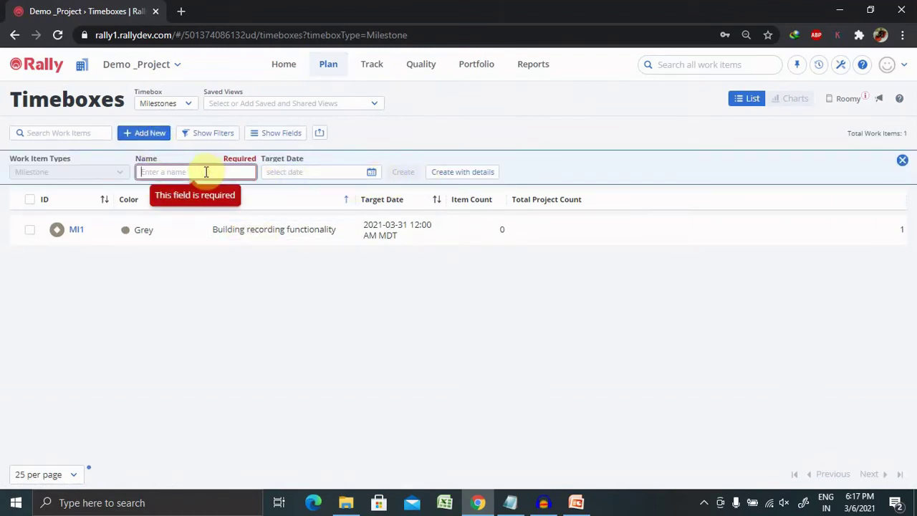
type("Building recording functionality")
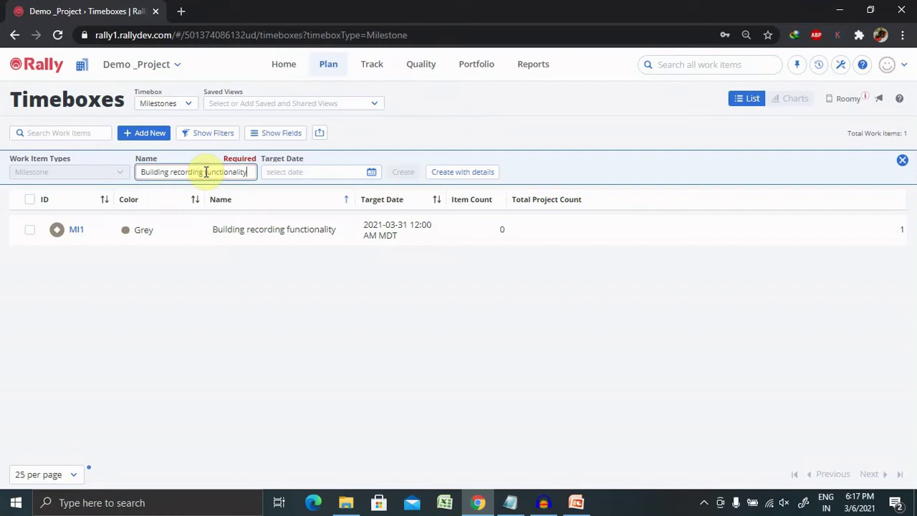
type(" 2")
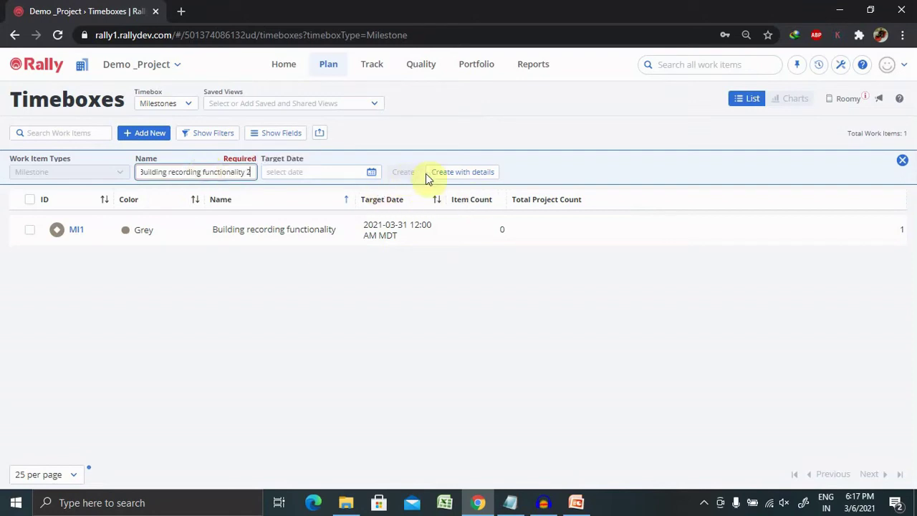
left_click(372, 175)
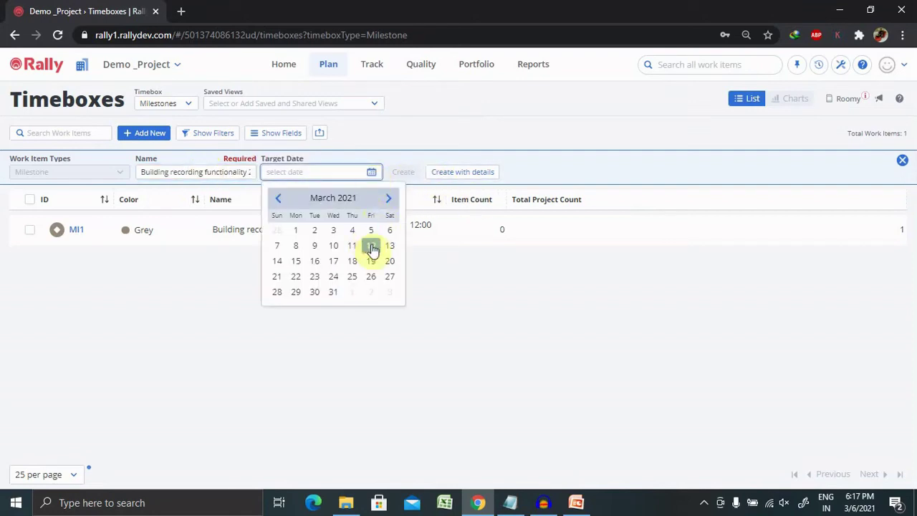
left_click(332, 294)
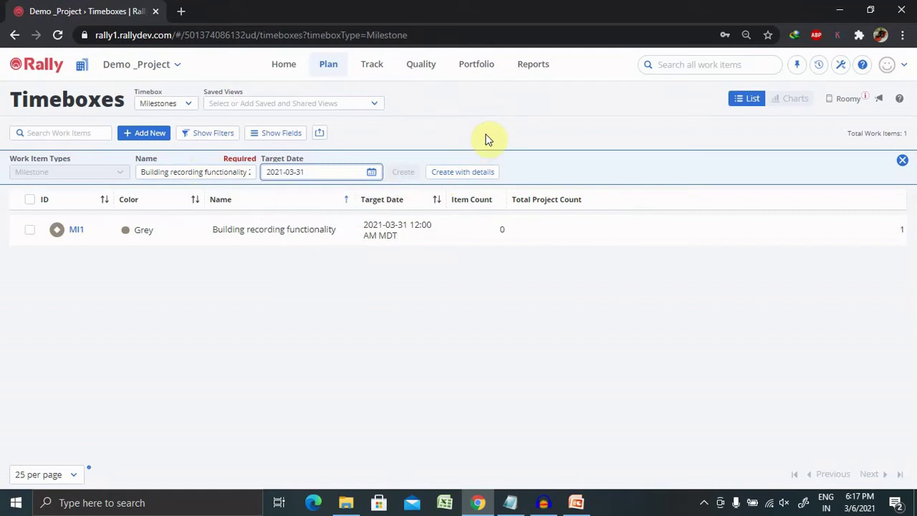
left_click(402, 178)
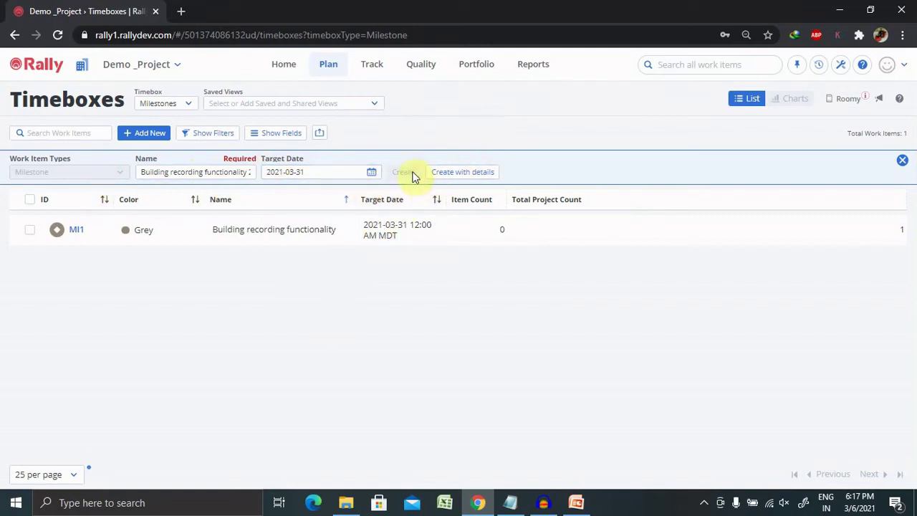
- Assign Demo _Project in the full form and create milestone MI2
left_click(466, 172)
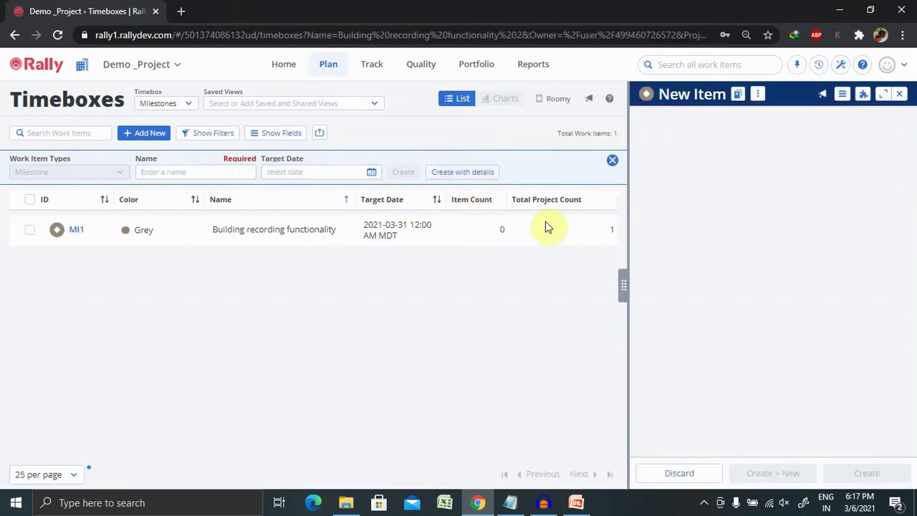
left_click_drag(911, 251, 909, 387)
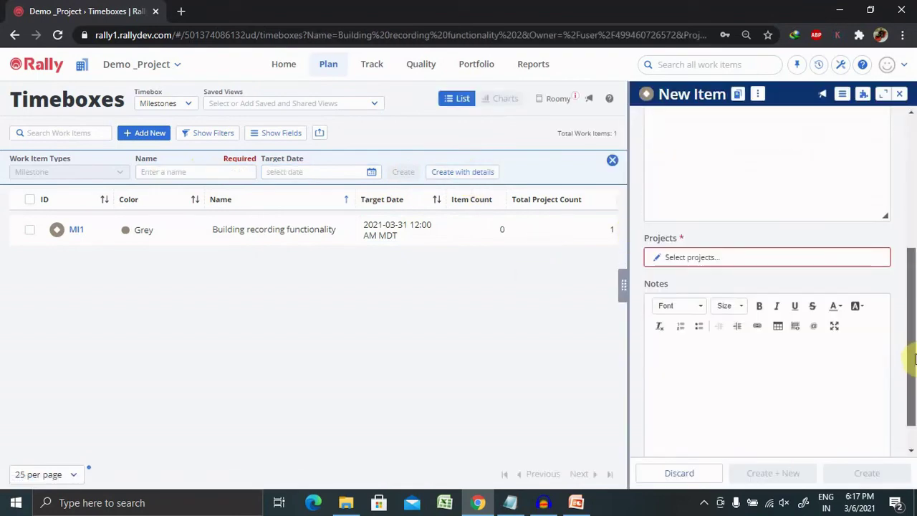
left_click(665, 236)
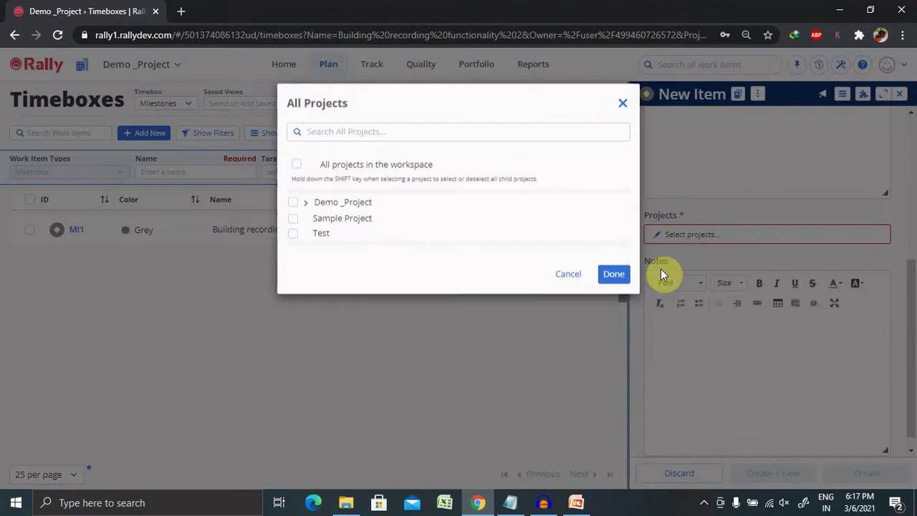
left_click(293, 203)
left_click(612, 274)
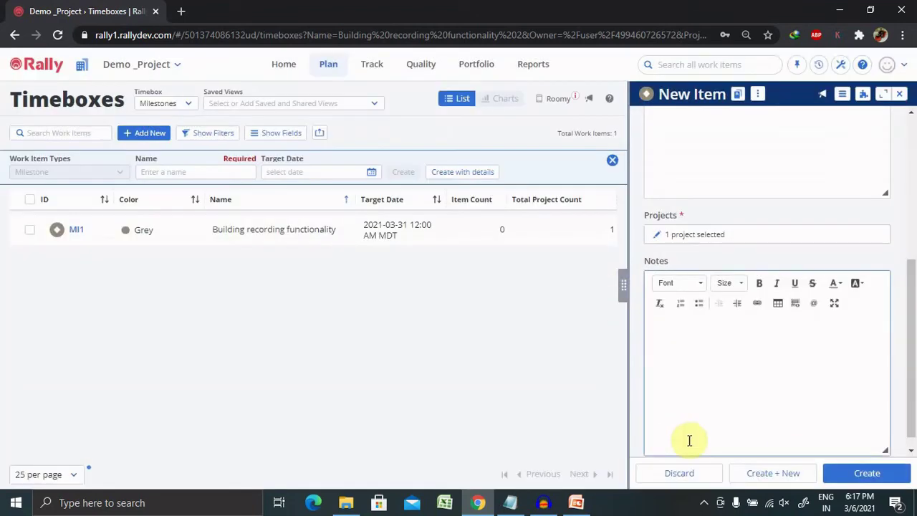
left_click(859, 474)
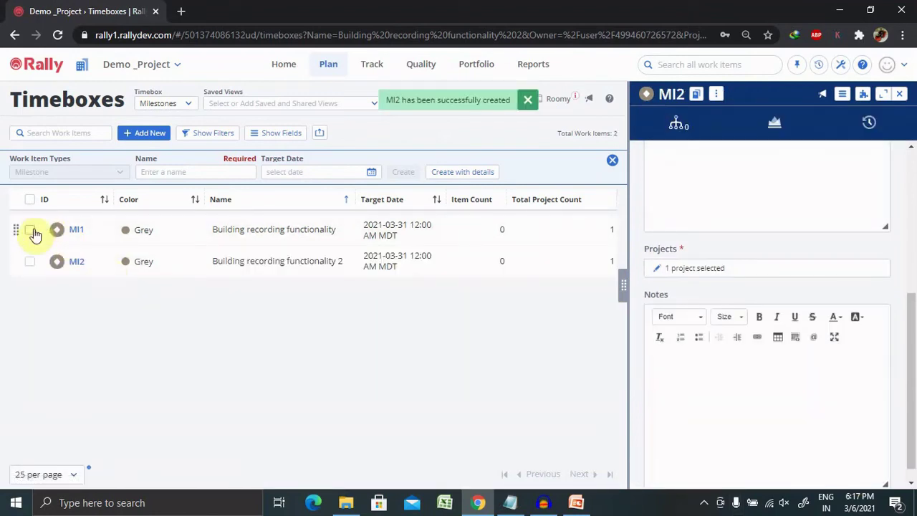
- Select MI1 and MI2 and bulk-edit their Name field
left_click(29, 230)
left_click(30, 229)
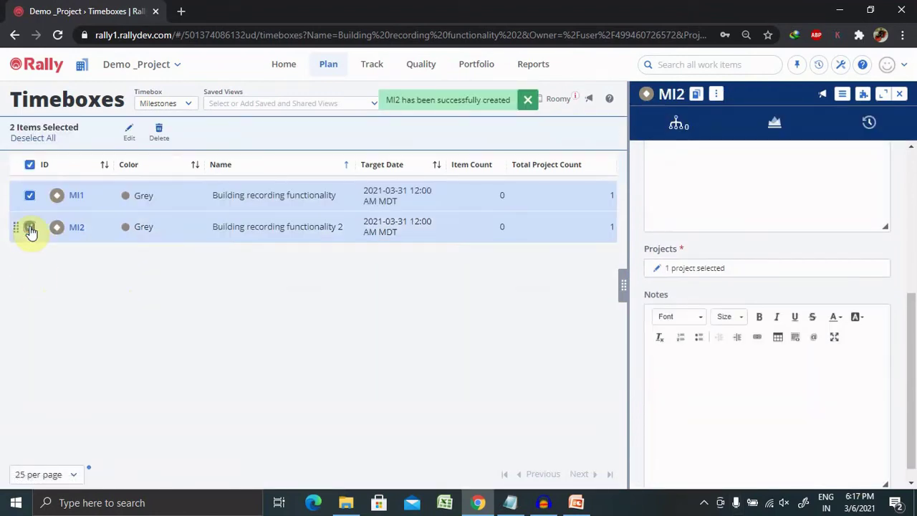
left_click(131, 134)
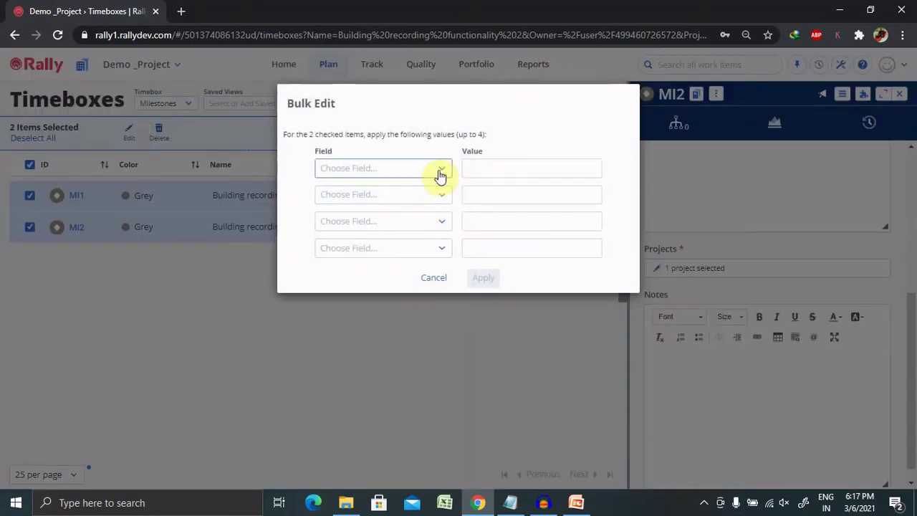
left_click(438, 174)
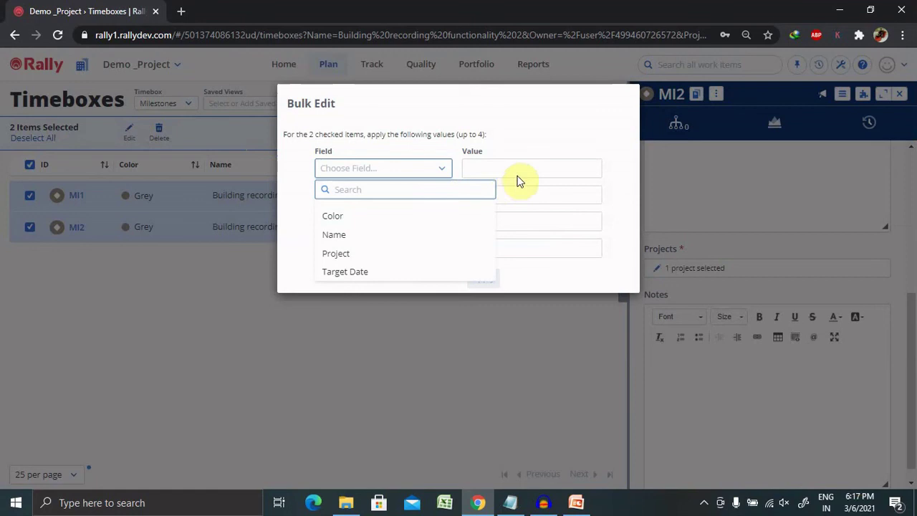
left_click(347, 243)
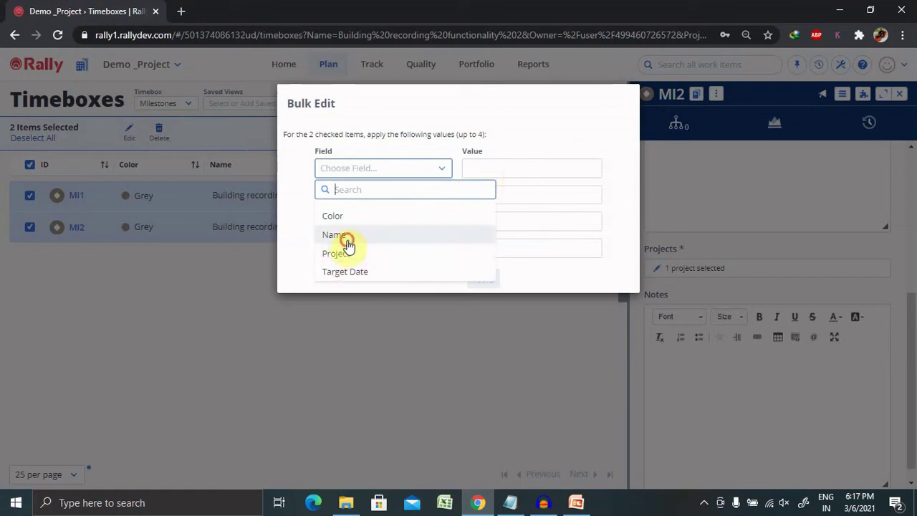
left_click(502, 166)
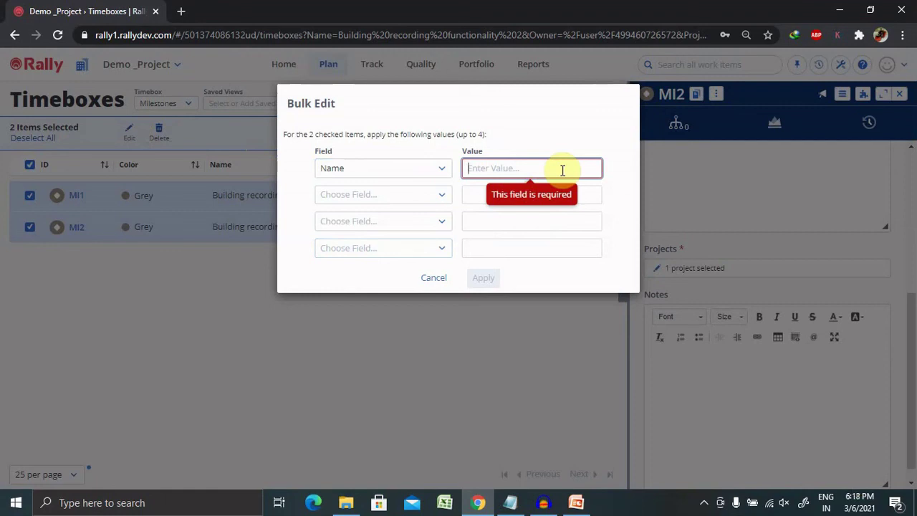
- Apply the name 'Building Play functionality' and dismiss the MI2 duplicate-name error
type("Building recording functionality")
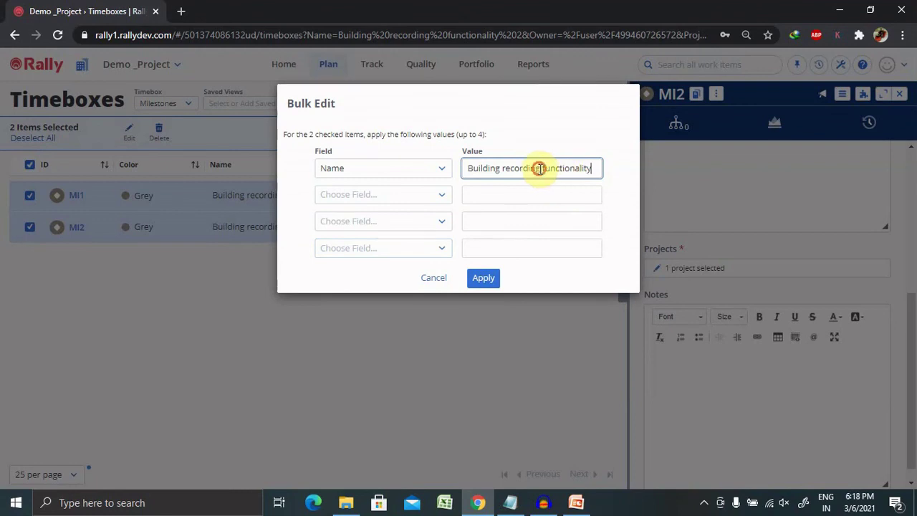
left_click_drag(538, 169, 502, 169)
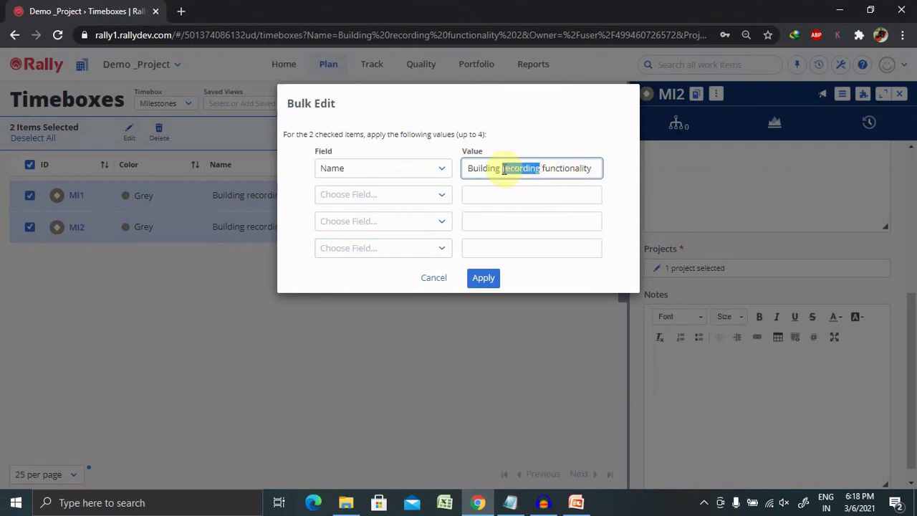
type("Pla")
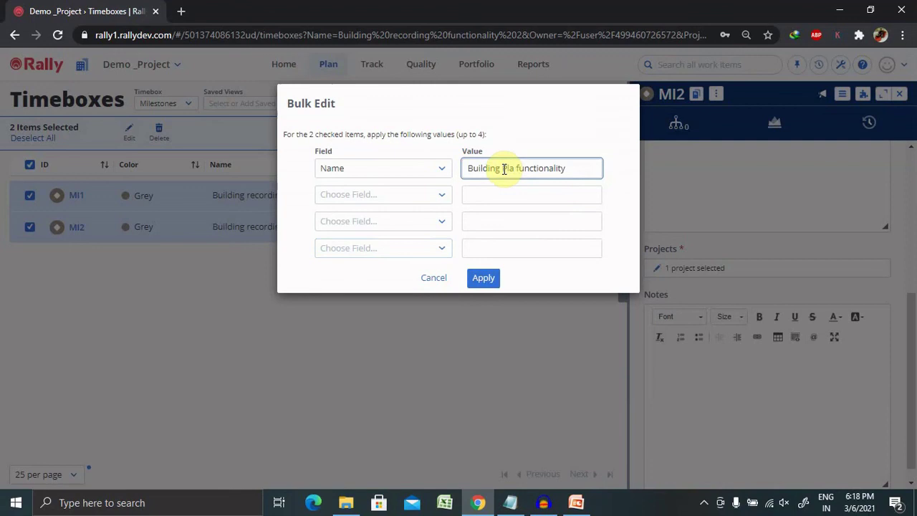
type("y")
left_click(482, 281)
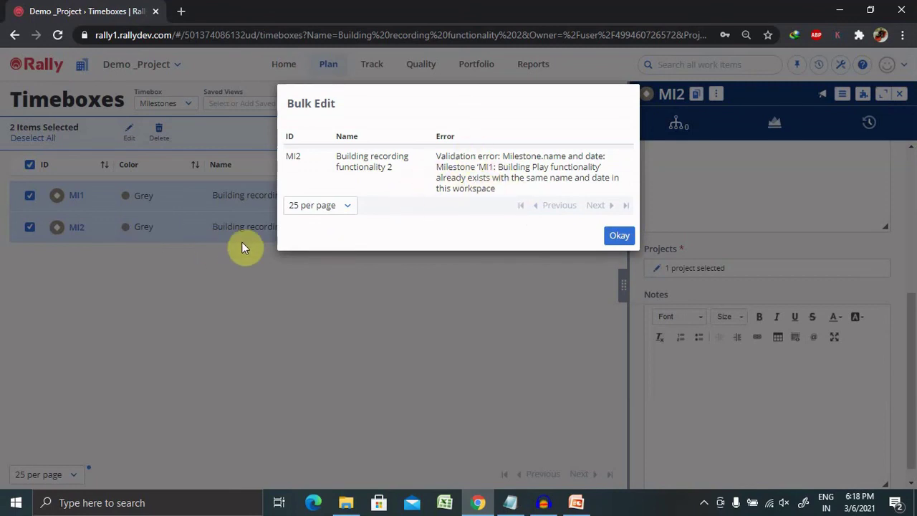
left_click(617, 236)
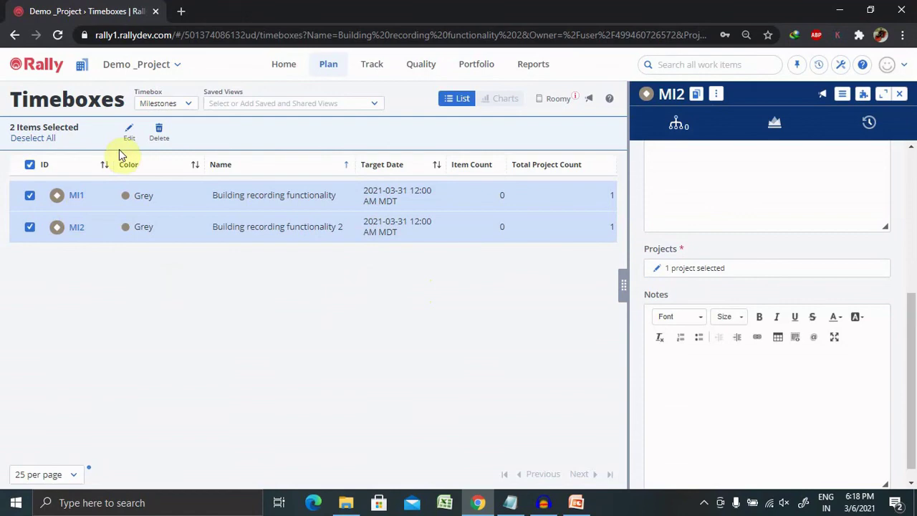
- Bulk-delete the checked milestones MI1 and MI2, confirming the Bulk Delete dialog
left_click(159, 136)
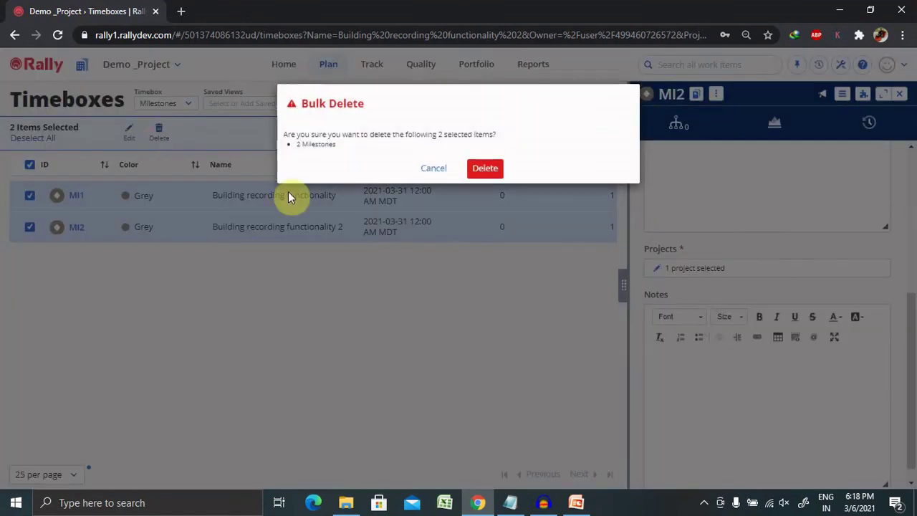
left_click(483, 169)
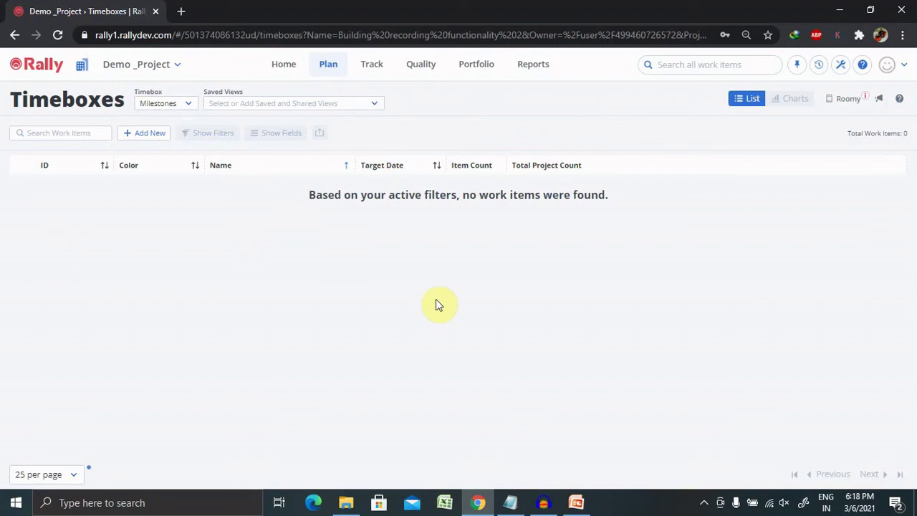
- Return to PowerPoint and show slide 3, the 'Thank You' slide
left_click(576, 502)
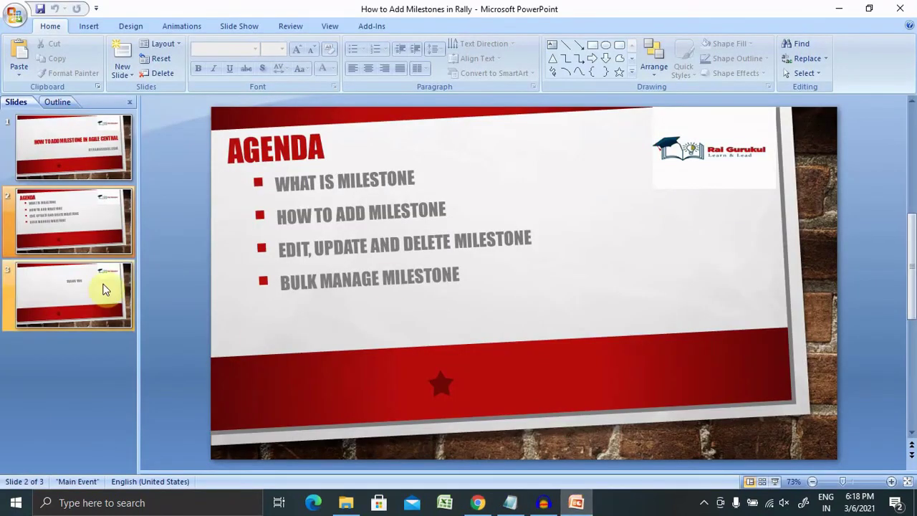
left_click(74, 298)
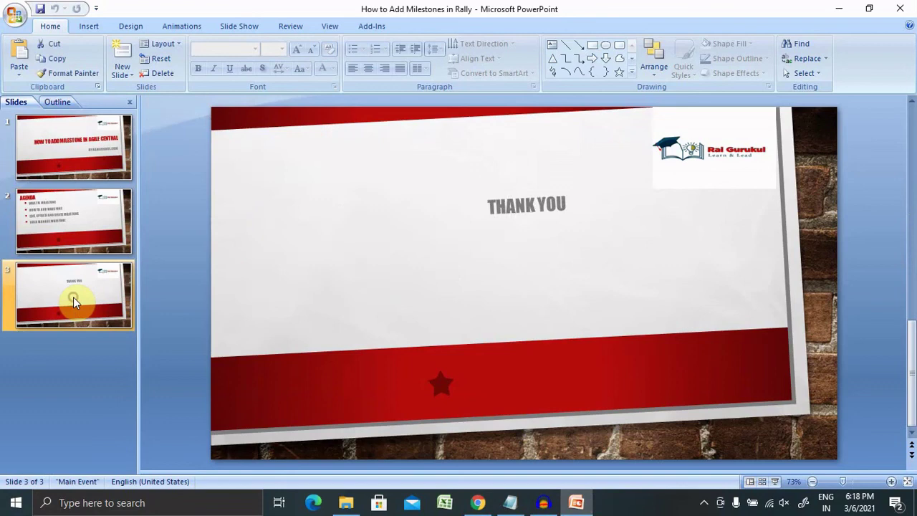